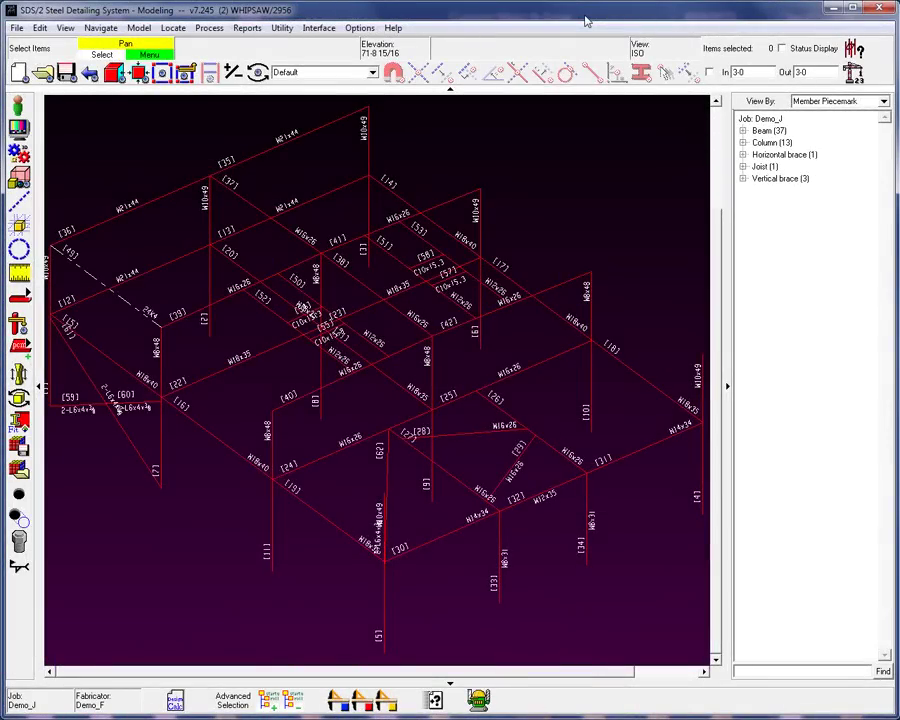
Look through the Process menu commands and close it without running one
click(209, 28)
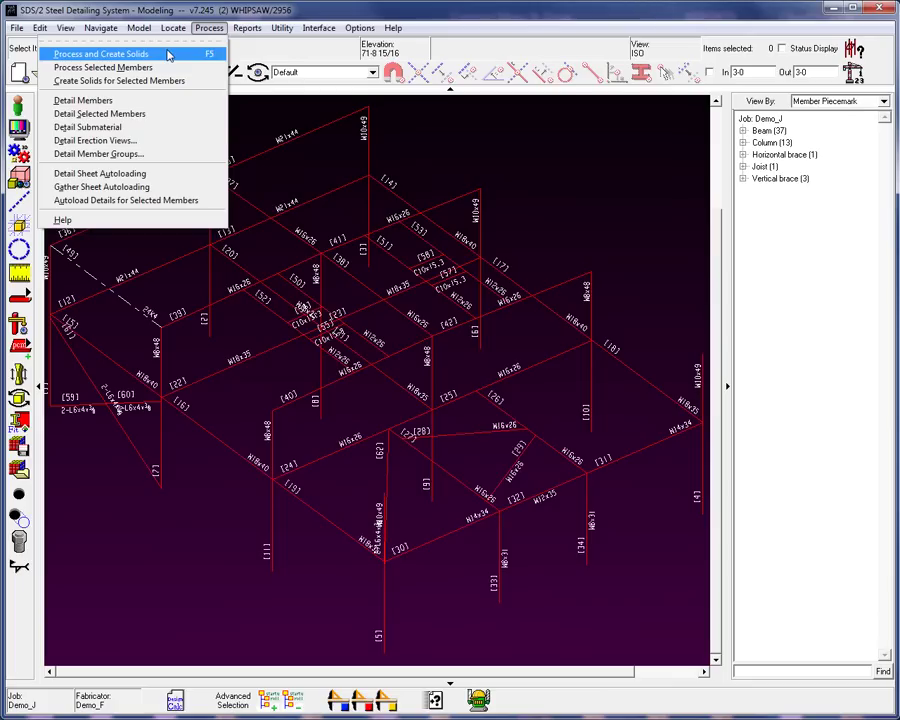
click(145, 14)
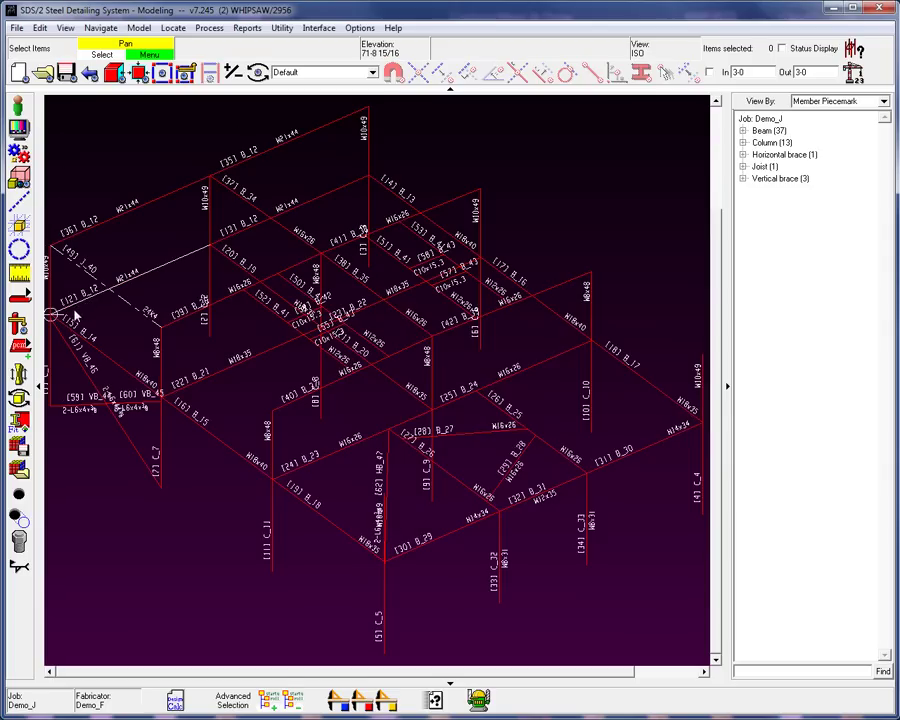
Zoom in on the left corner, select all four B_12 beams via Select Other, then clear the selection
middle_drag(66, 315, 257, 332)
scroll(257, 332, up, 5)
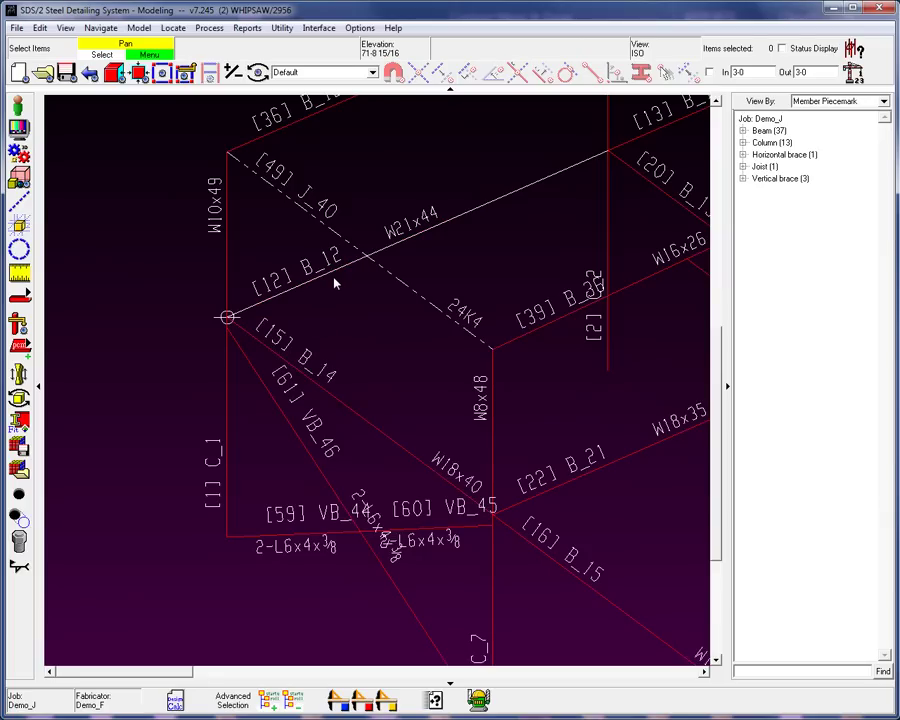
scroll(335, 284, down, 1)
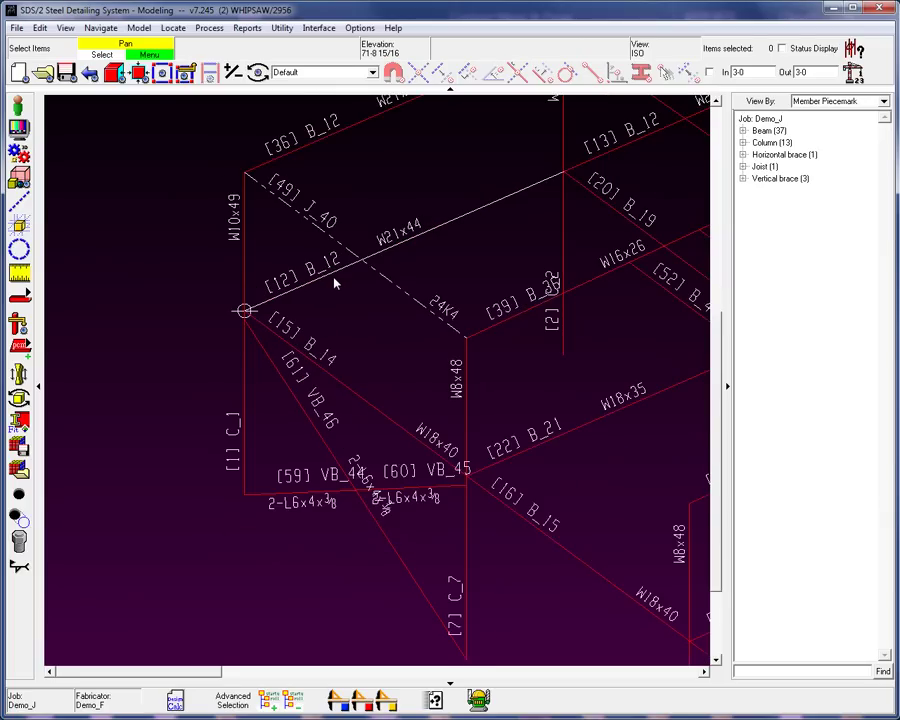
scroll(335, 284, down, 1)
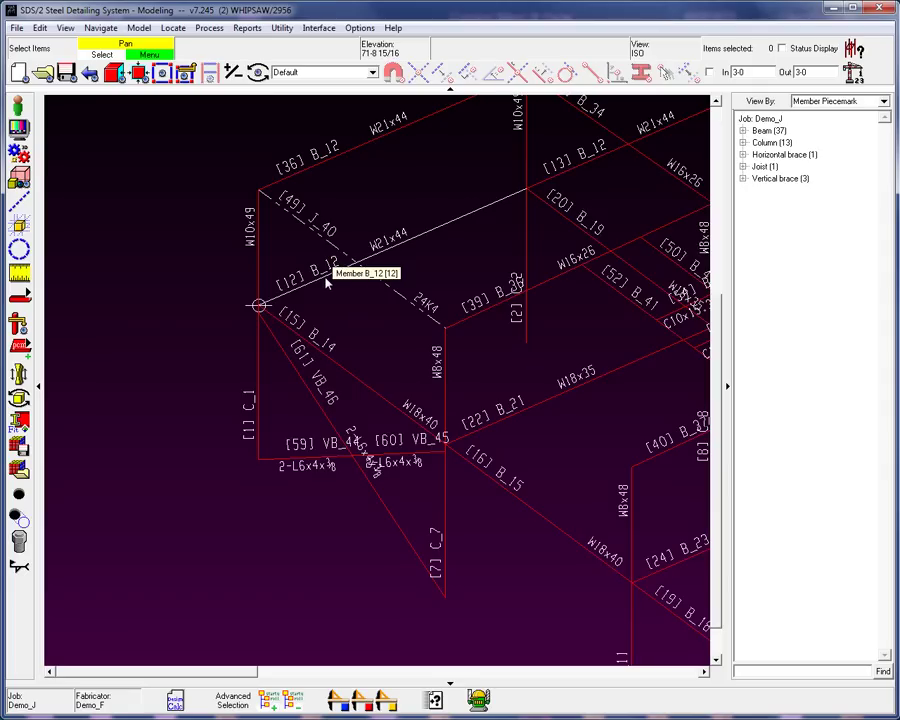
right_click(326, 284)
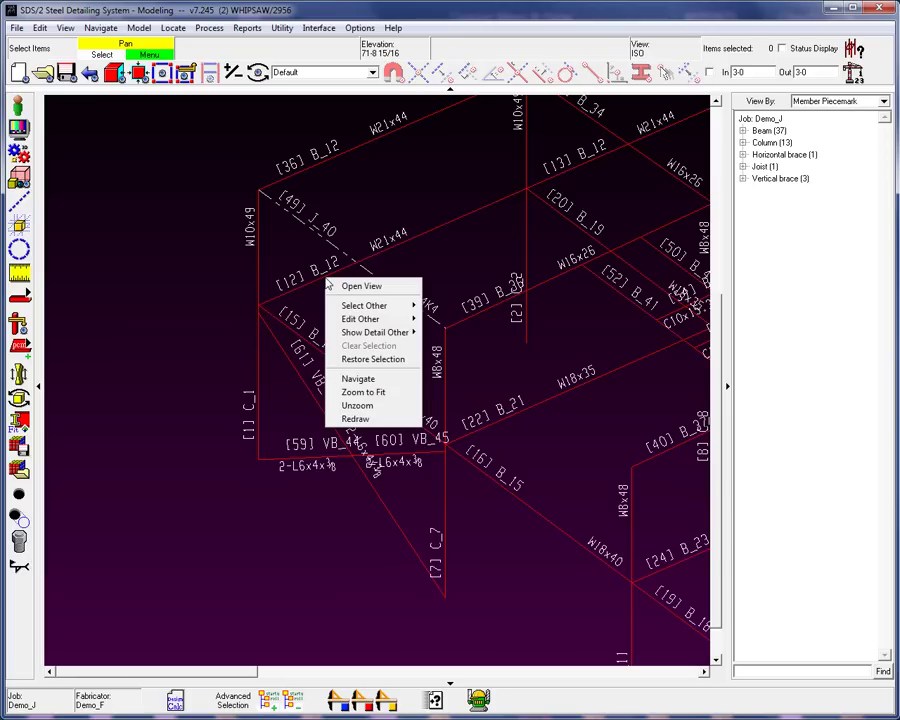
mouse_move(370, 307)
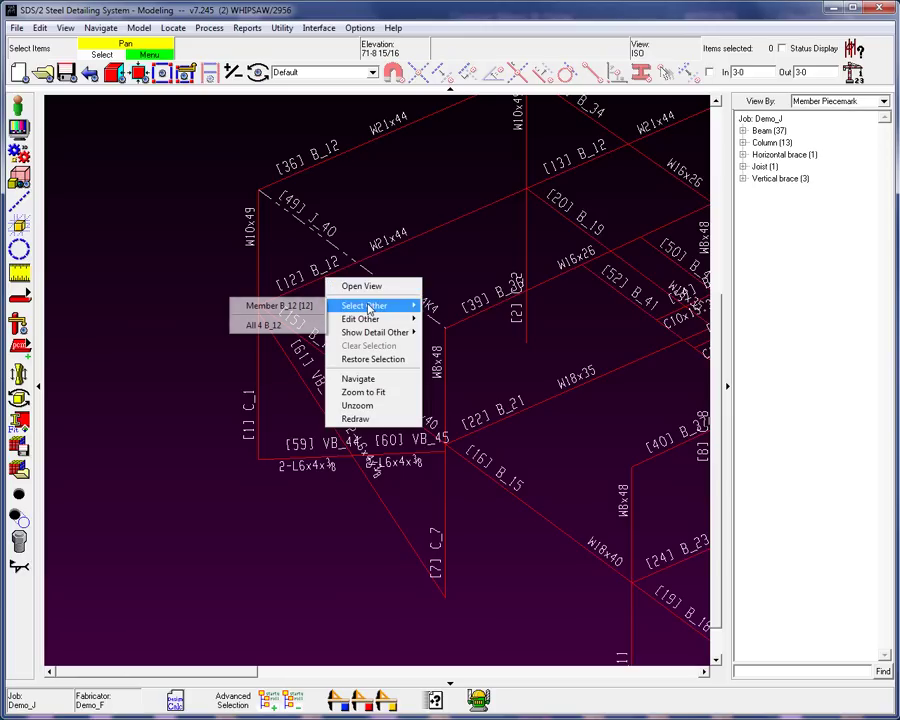
click(281, 328)
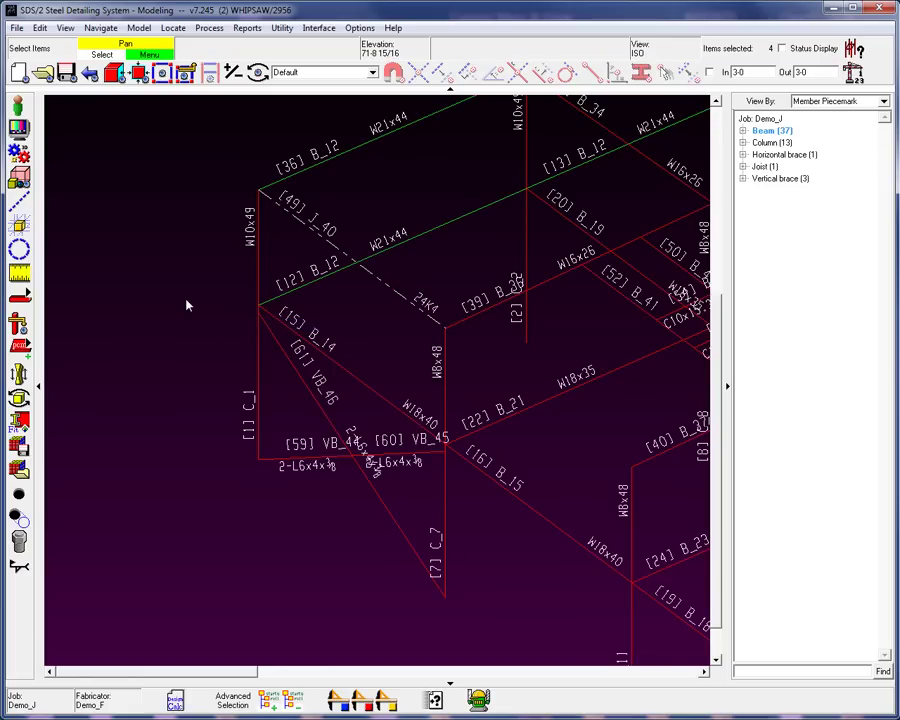
key(Escape)
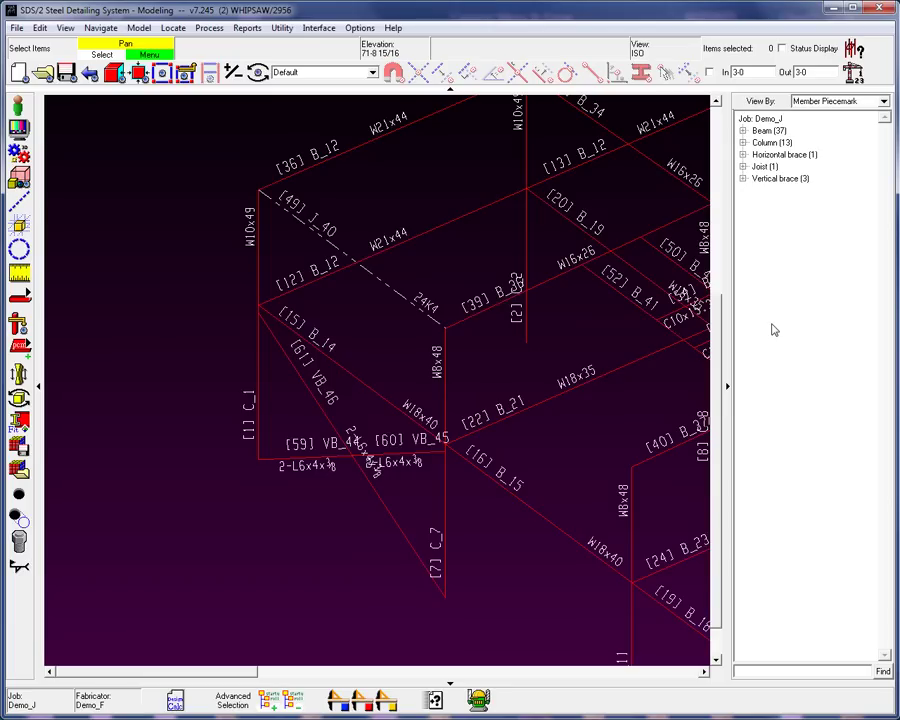
click(727, 390)
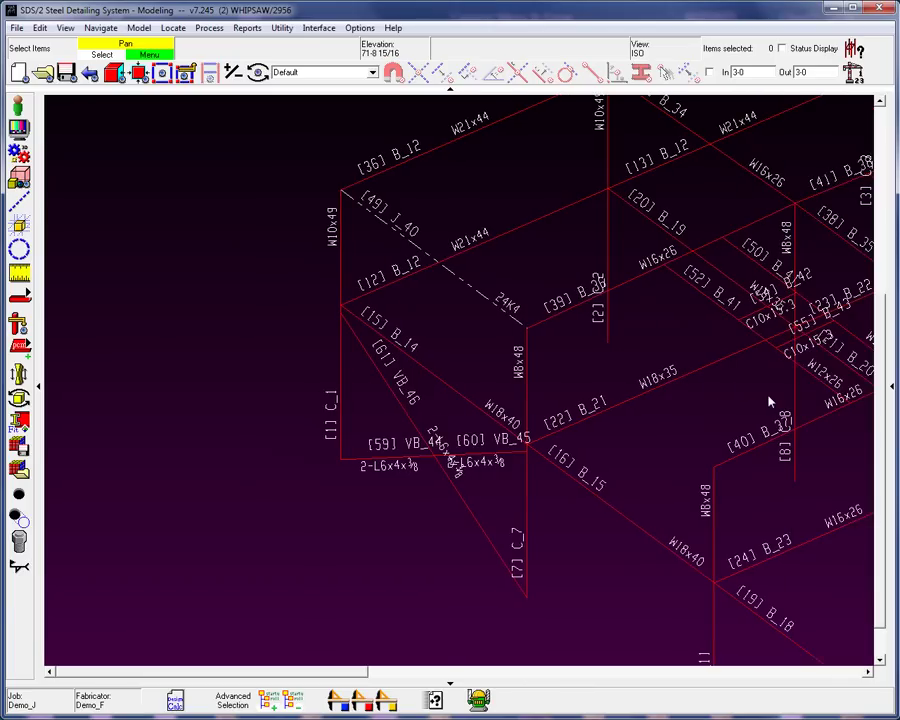
click(893, 390)
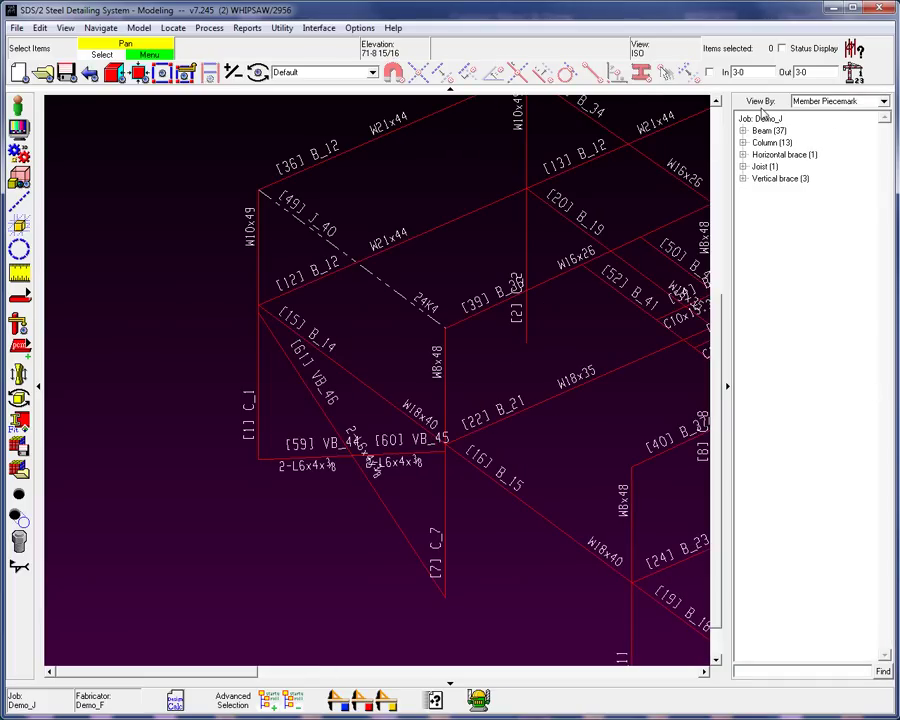
click(884, 101)
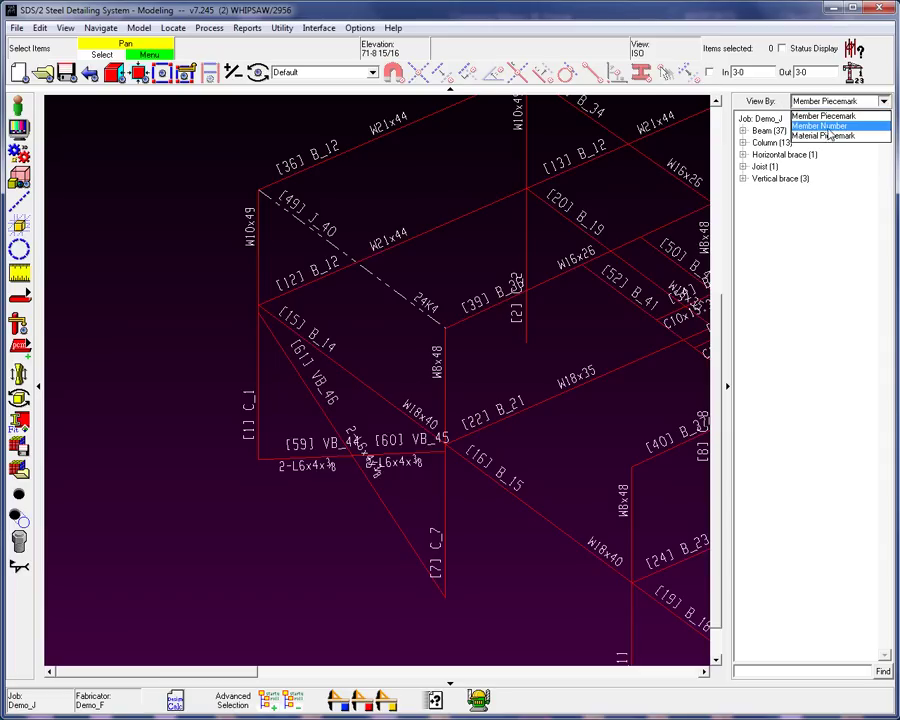
click(866, 121)
click(862, 101)
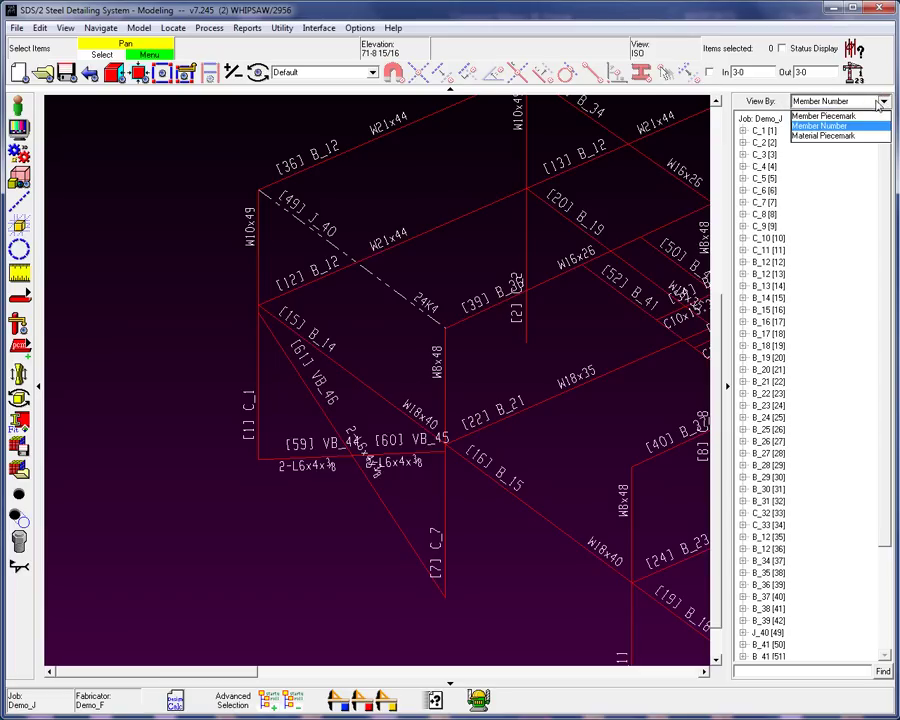
click(836, 136)
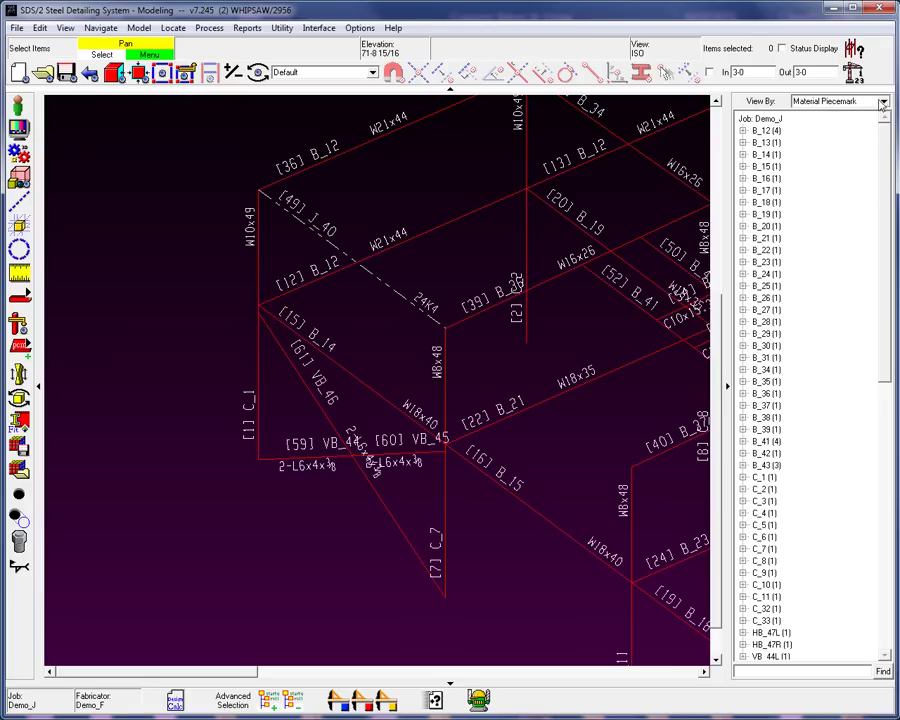
click(884, 101)
click(828, 117)
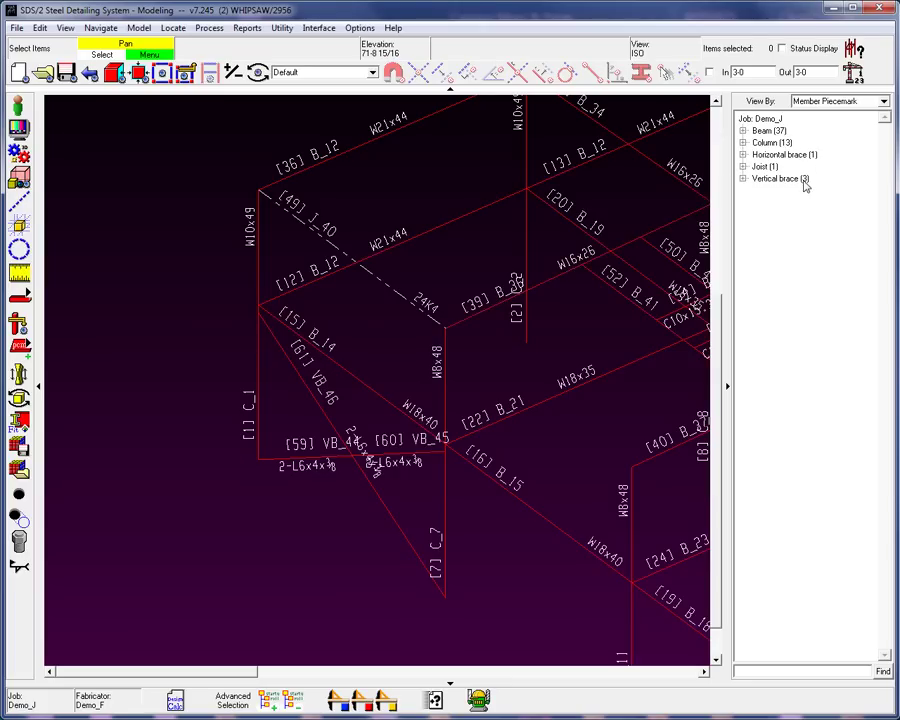
Expand Beam in the member tree and search it for 'b_12'
click(744, 131)
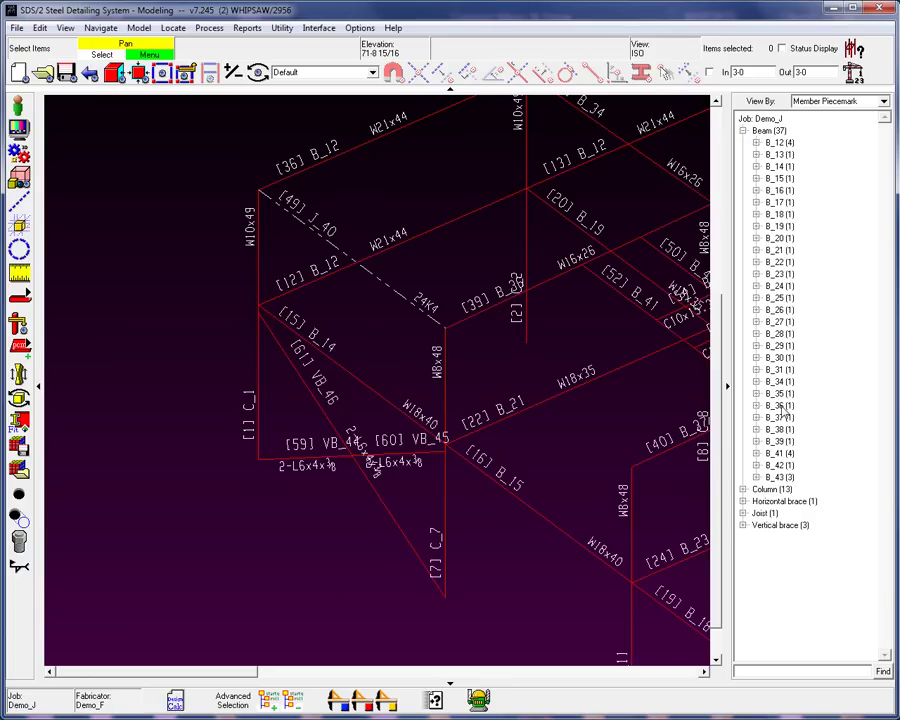
click(762, 673)
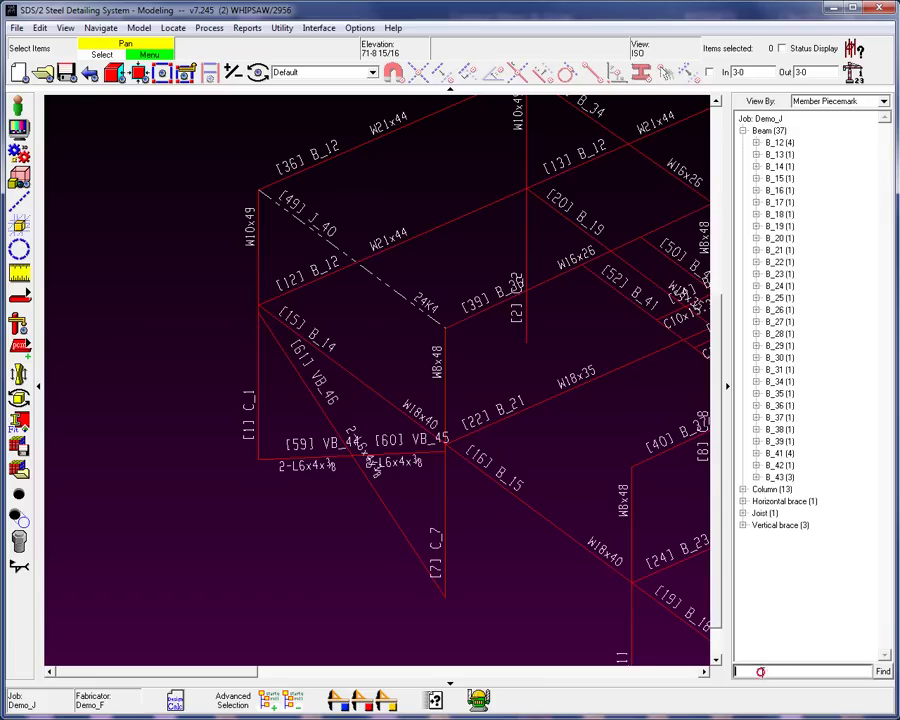
text(b_12)
click(883, 671)
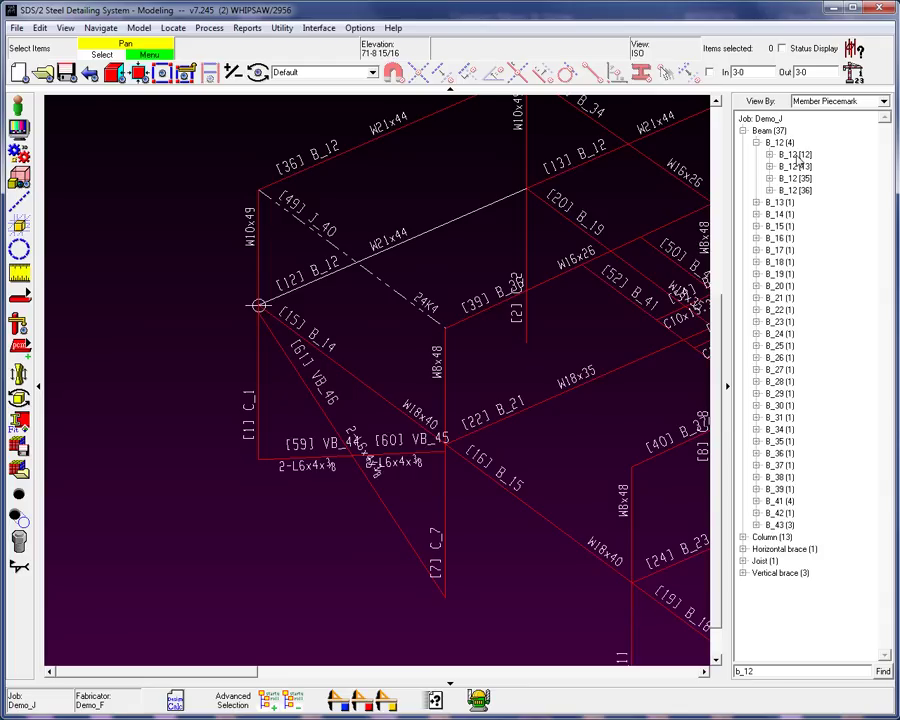
Select the B_12 beams, isolate beam [12] B_12, and zoom the view in on it
drag(797, 158, 797, 188)
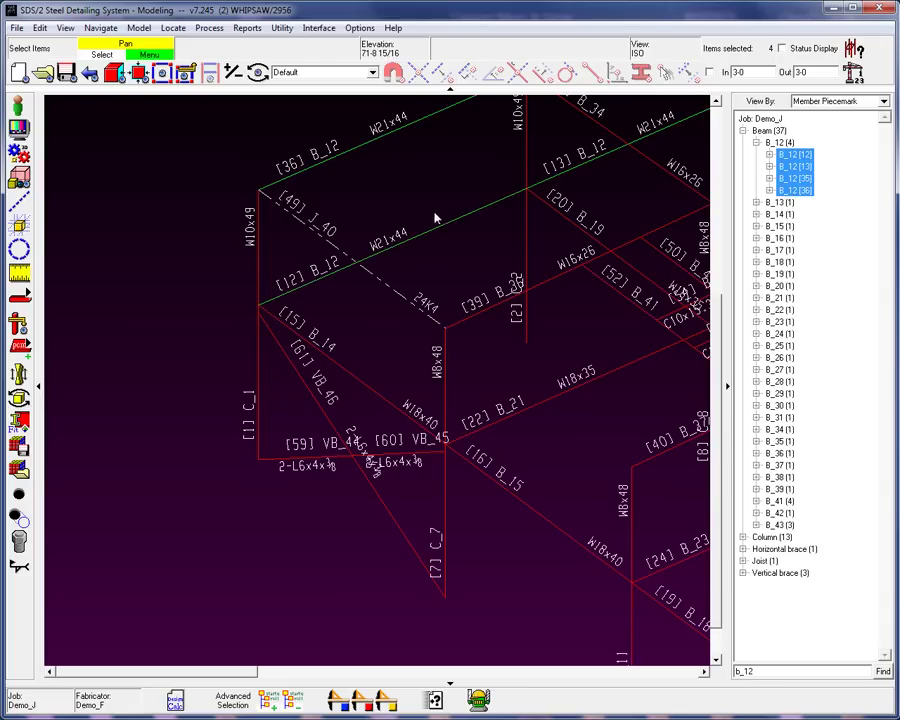
click(449, 254)
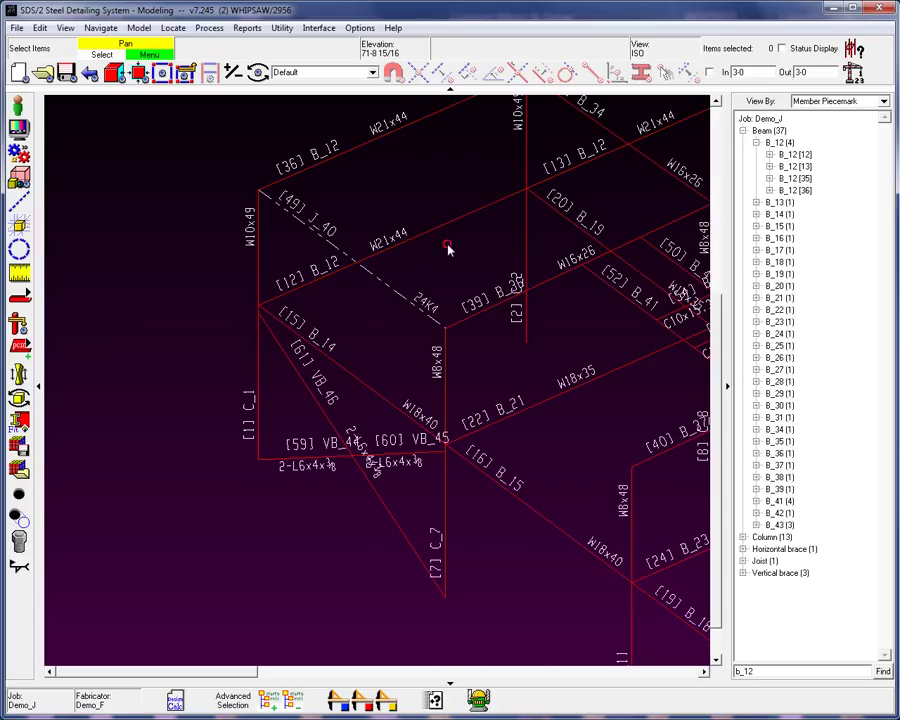
drag(449, 252, 366, 113)
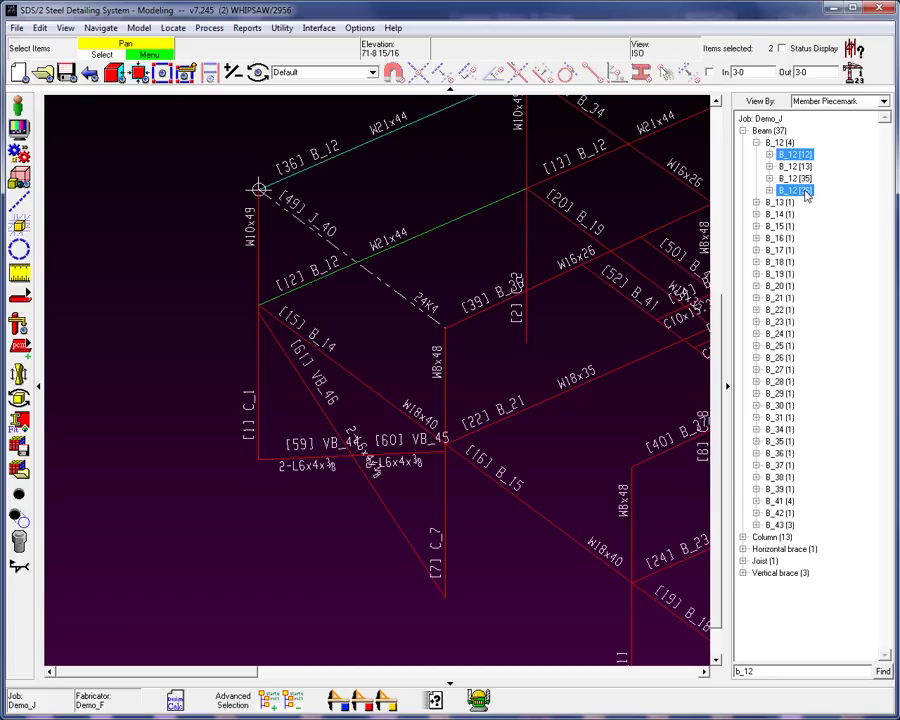
click(790, 157)
right_click(792, 156)
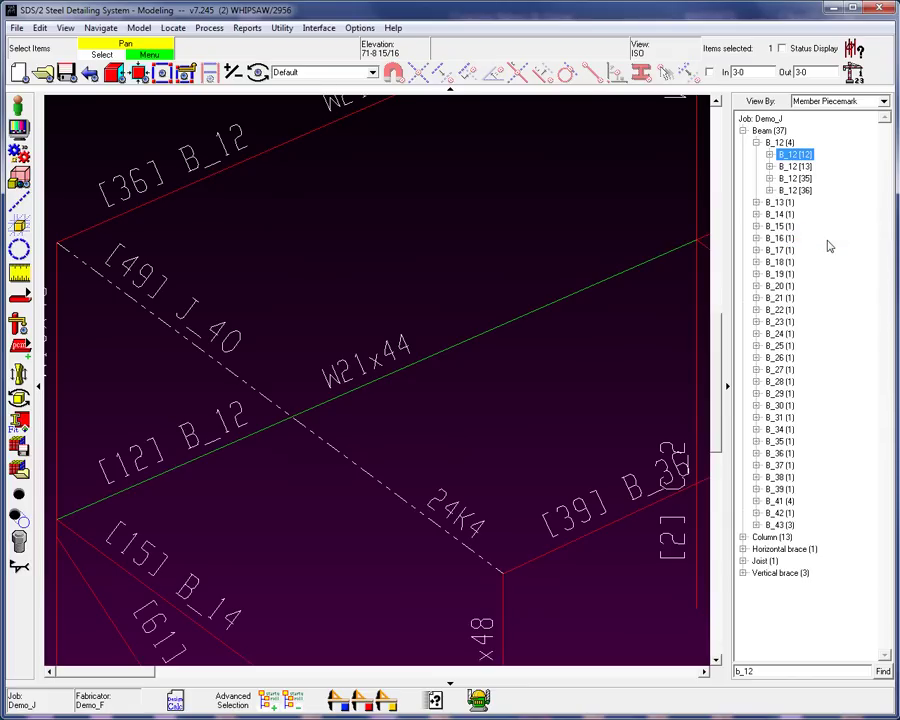
middle_click(210, 540)
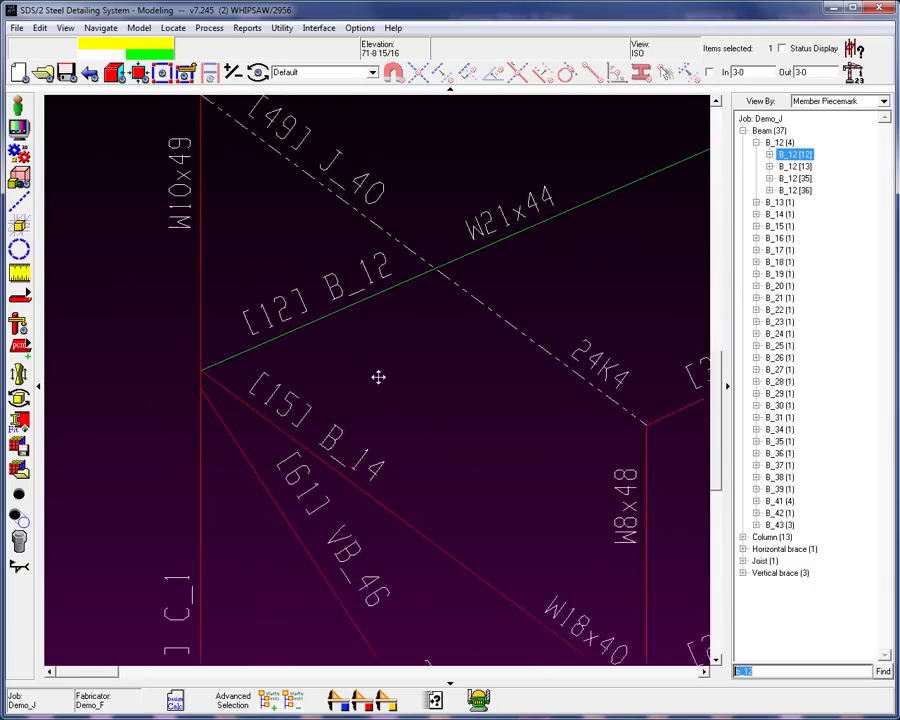
scroll(292, 395, up, 2)
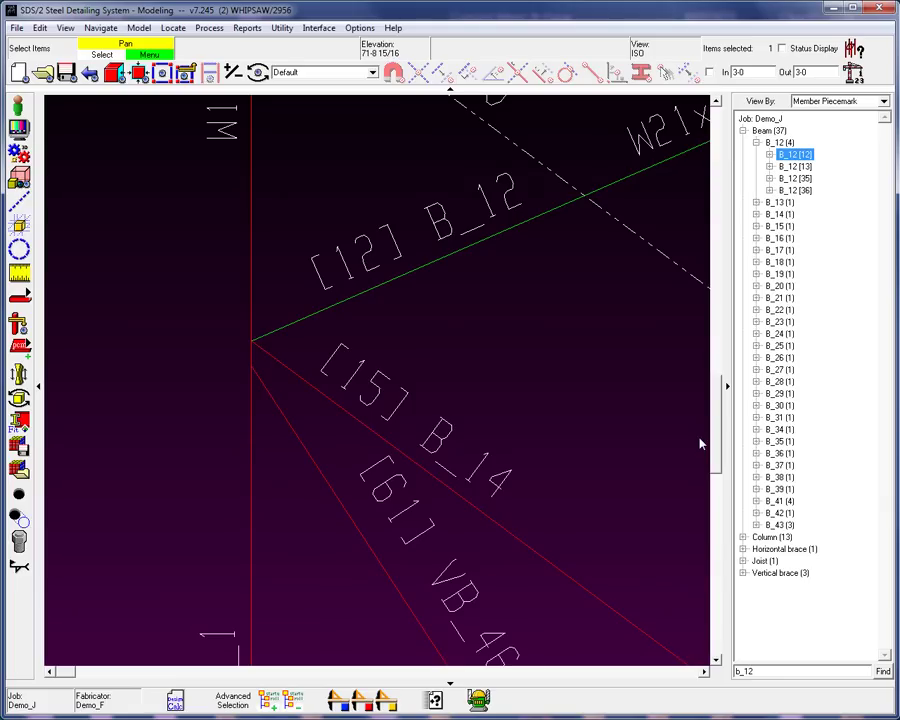
Check beam [12]'s edit settings, then mark the seven corner-column junction members for processing
click(386, 288)
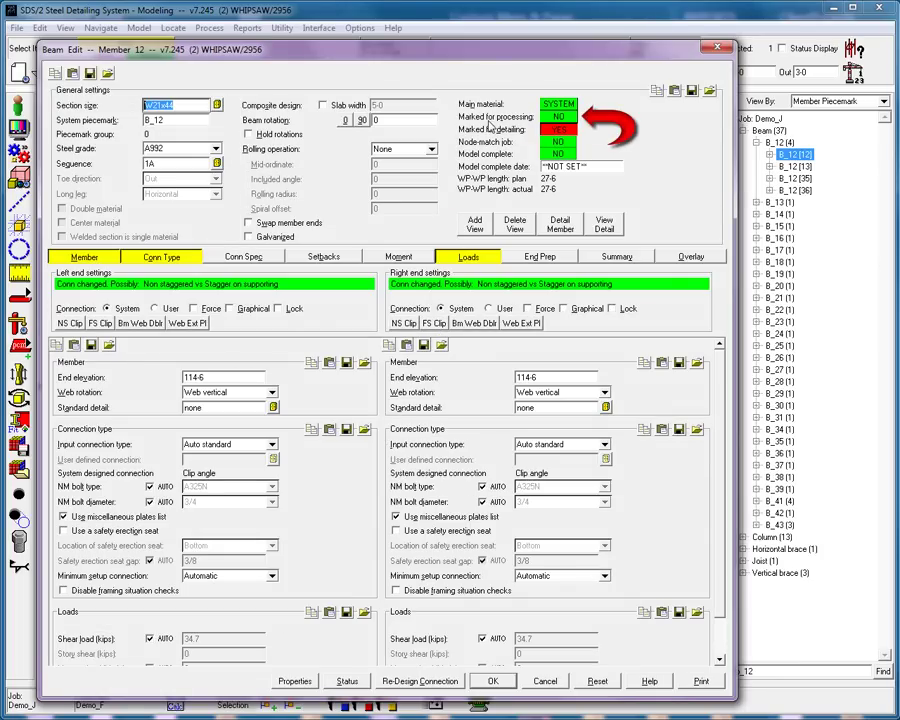
click(546, 681)
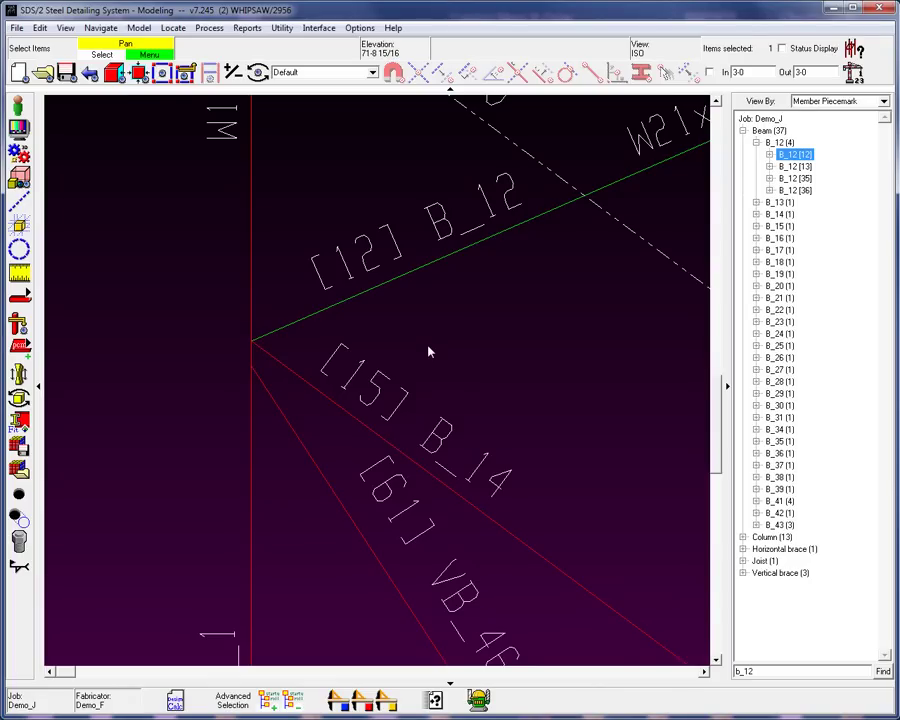
drag(308, 265, 207, 408)
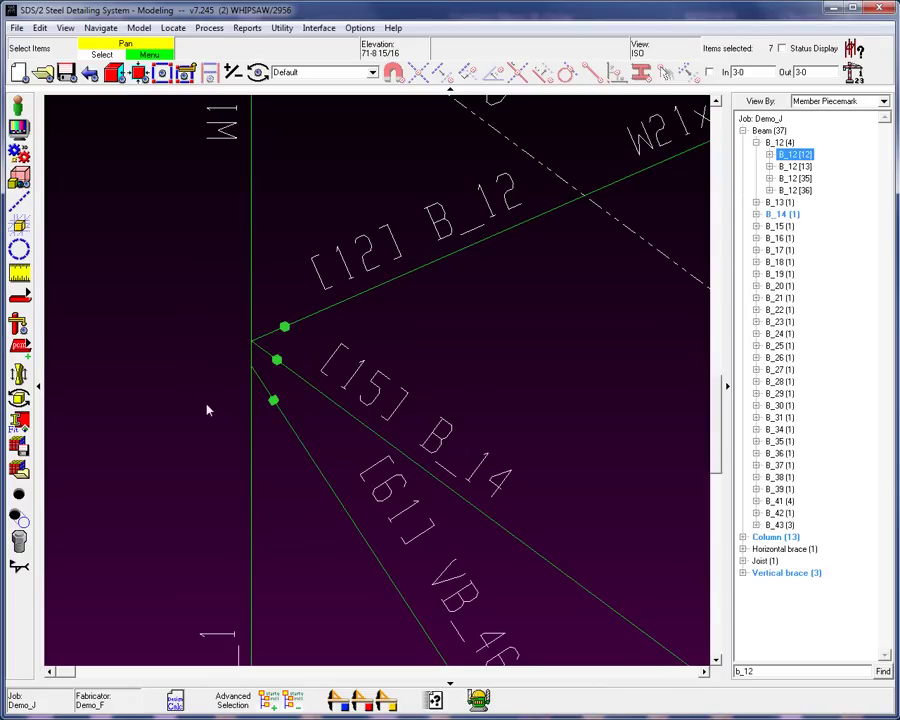
click(138, 28)
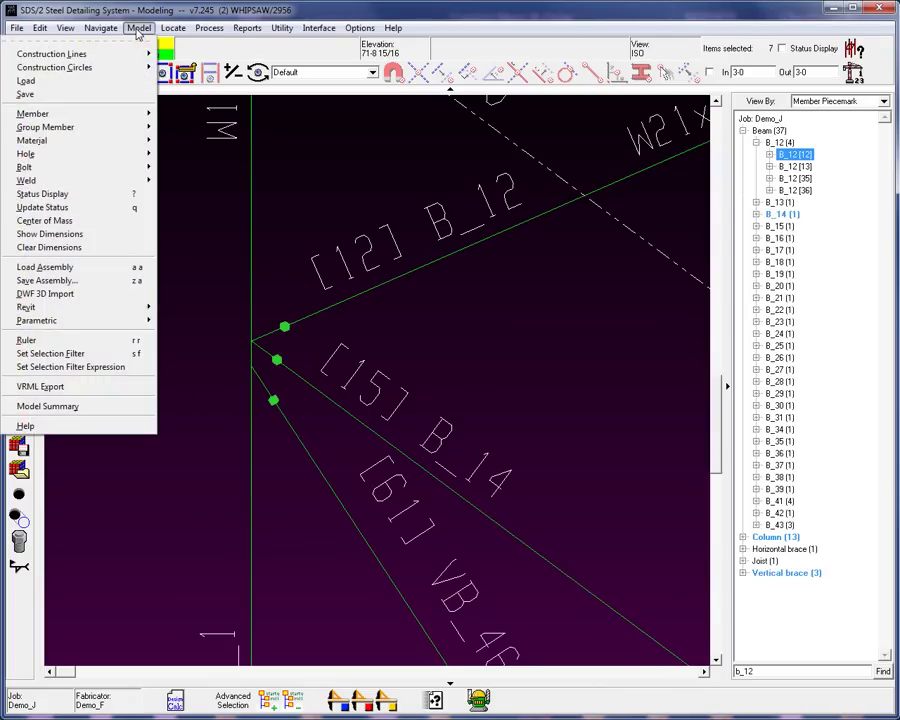
mouse_move(99, 121)
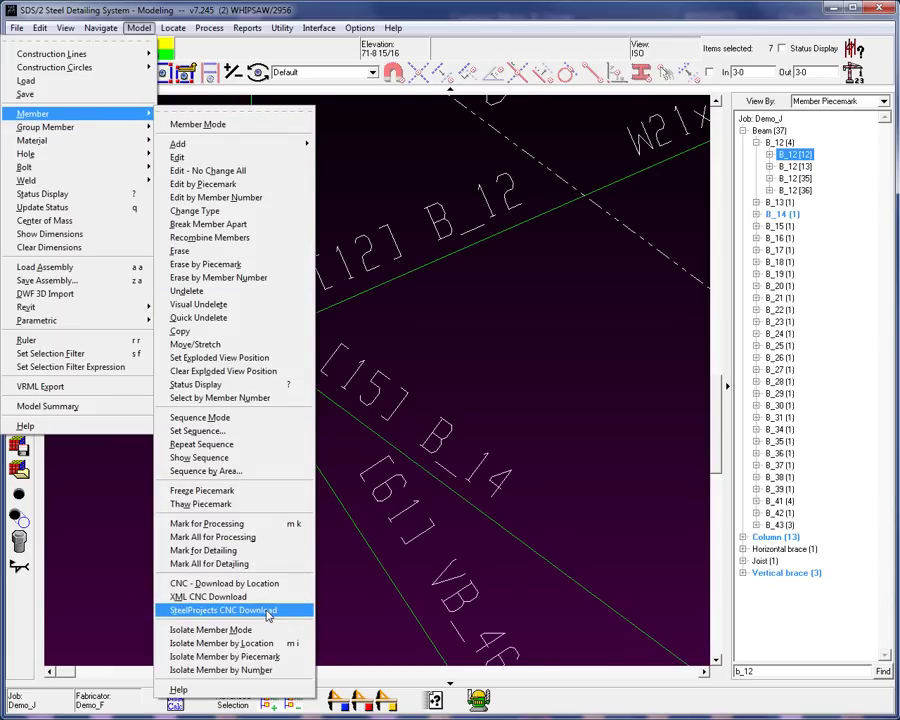
click(277, 526)
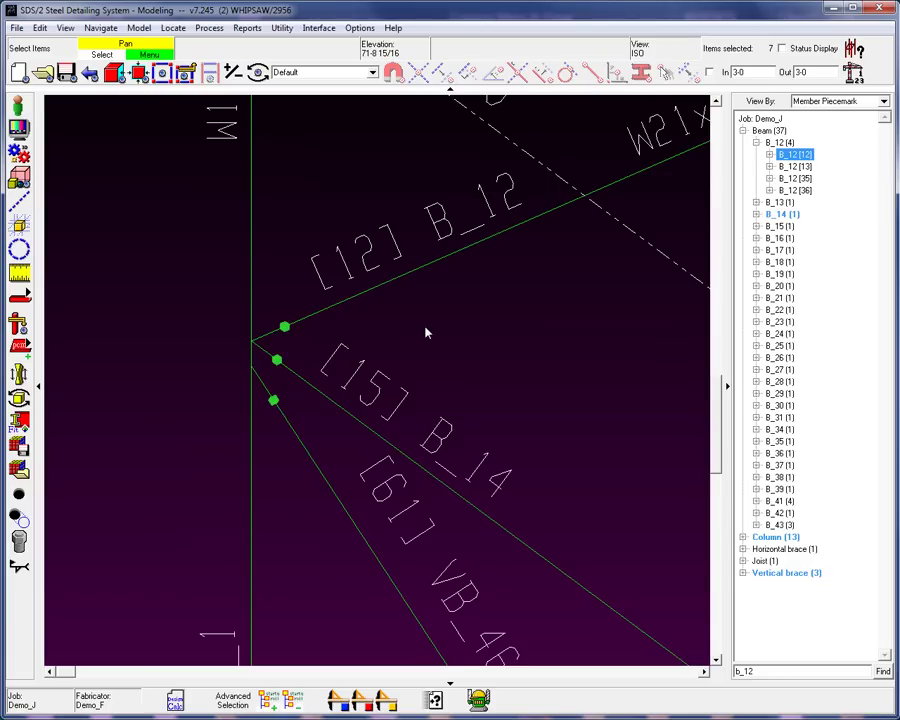
key(Return)
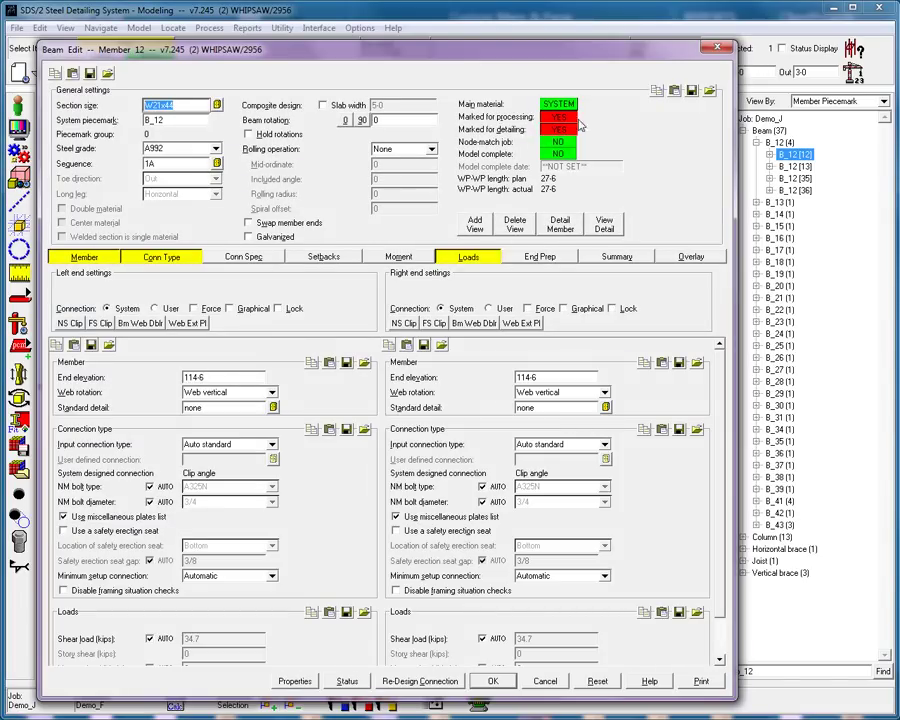
Close member 12's edit window and show the junction beams and braces as Solid Opaque
click(545, 681)
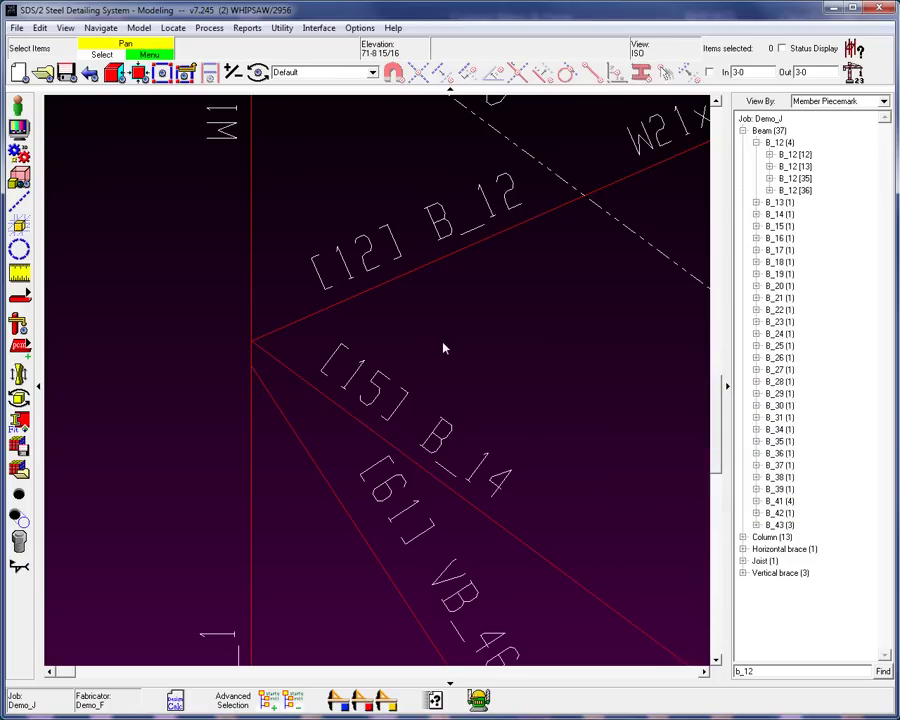
drag(321, 271, 195, 462)
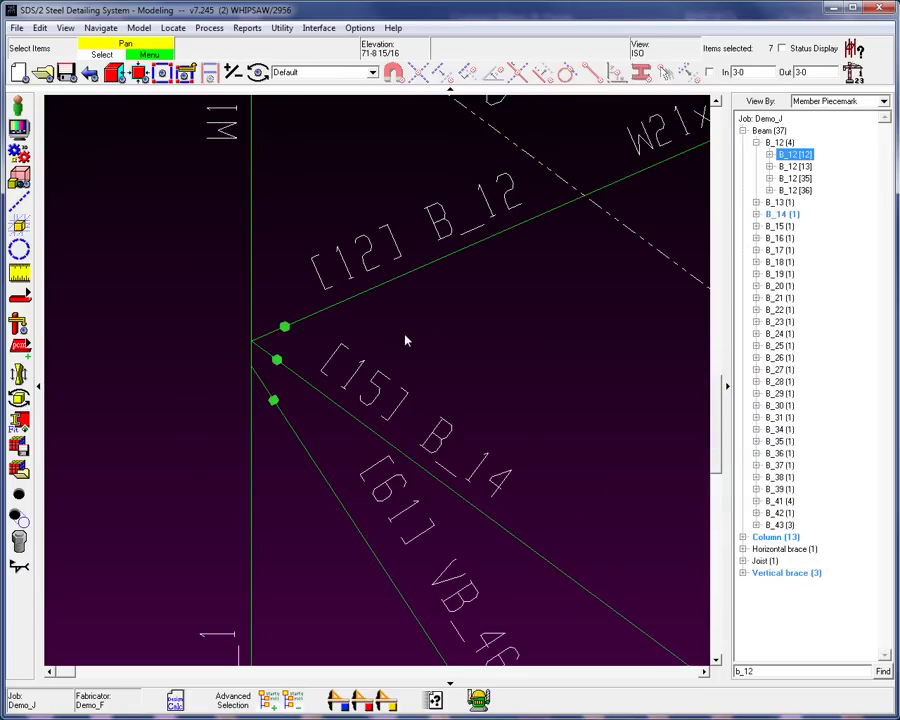
right_click(382, 333)
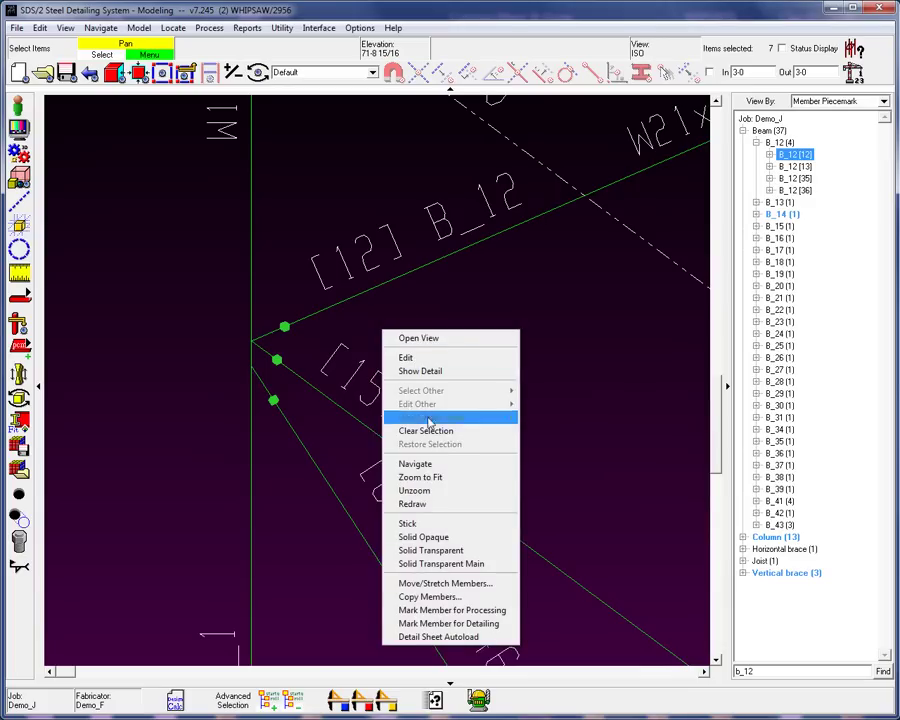
click(436, 538)
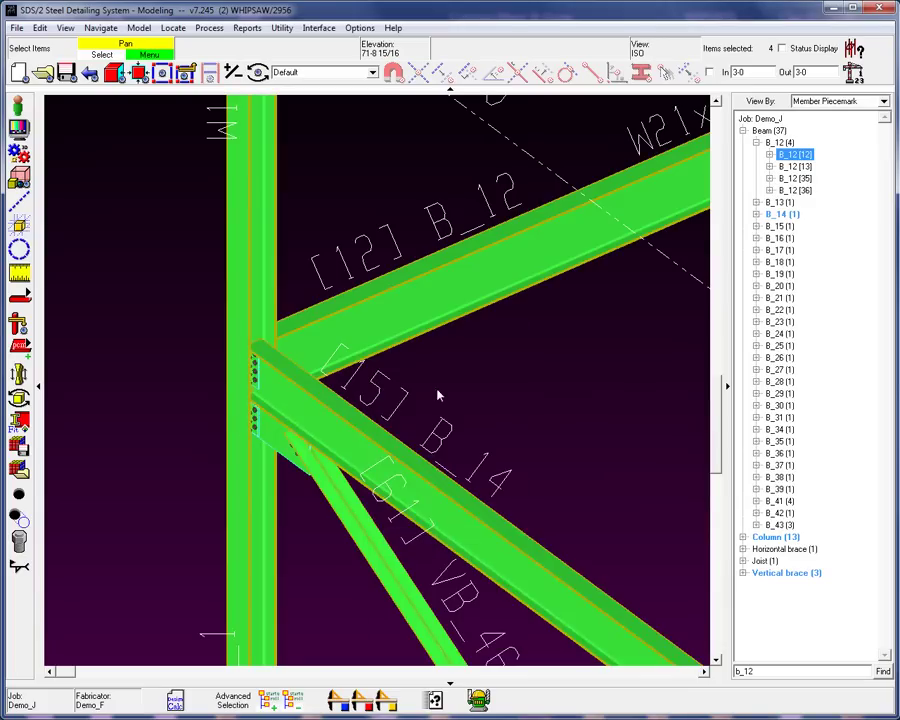
click(478, 395)
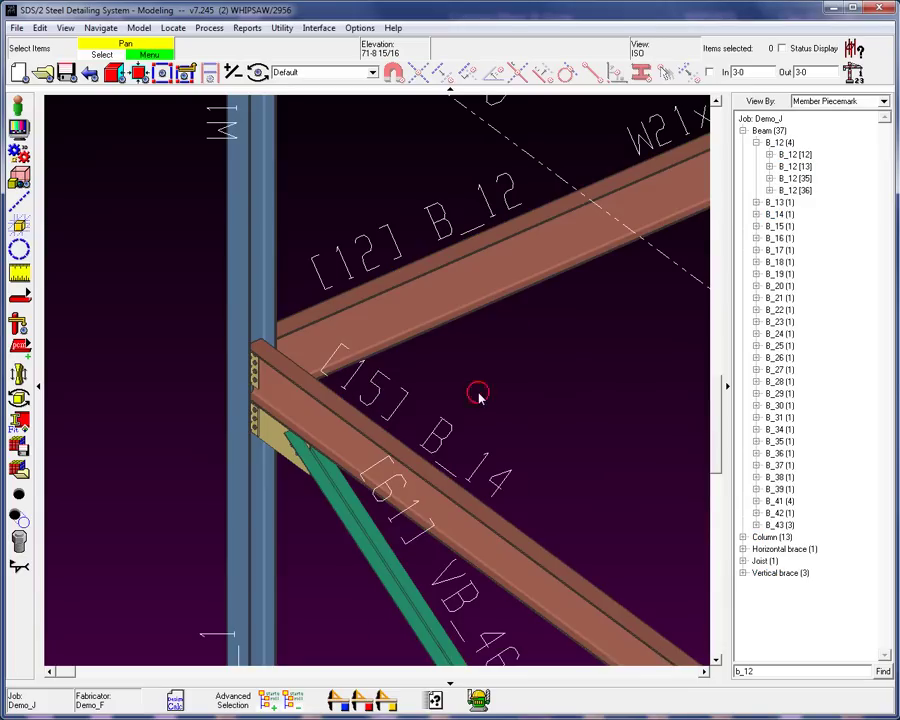
Open beam B_12 in Beam Edit, accept it with OK, and deselect it
double_click(376, 317)
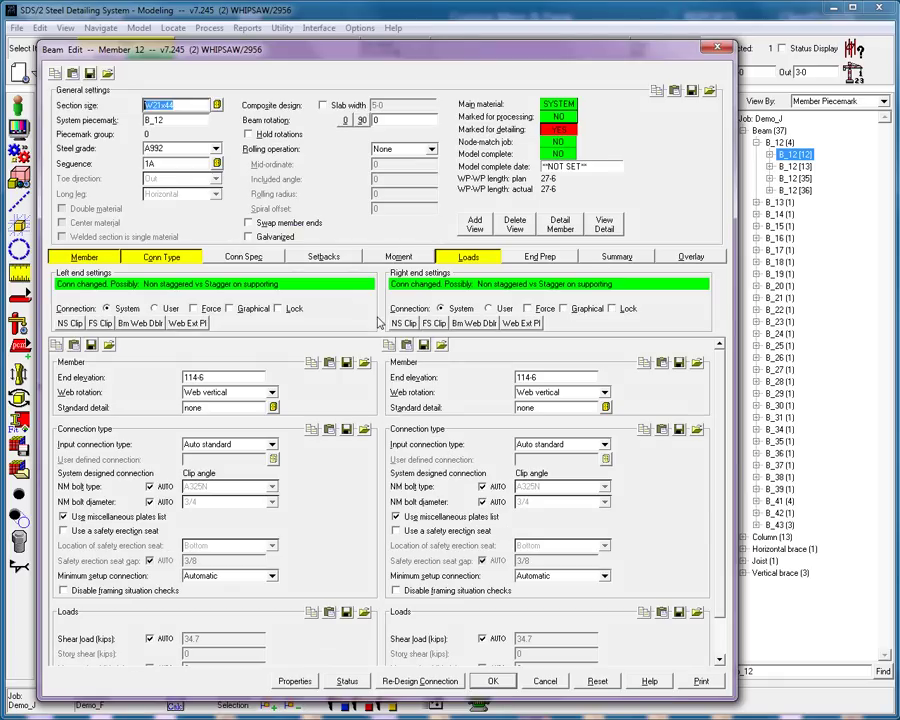
click(495, 682)
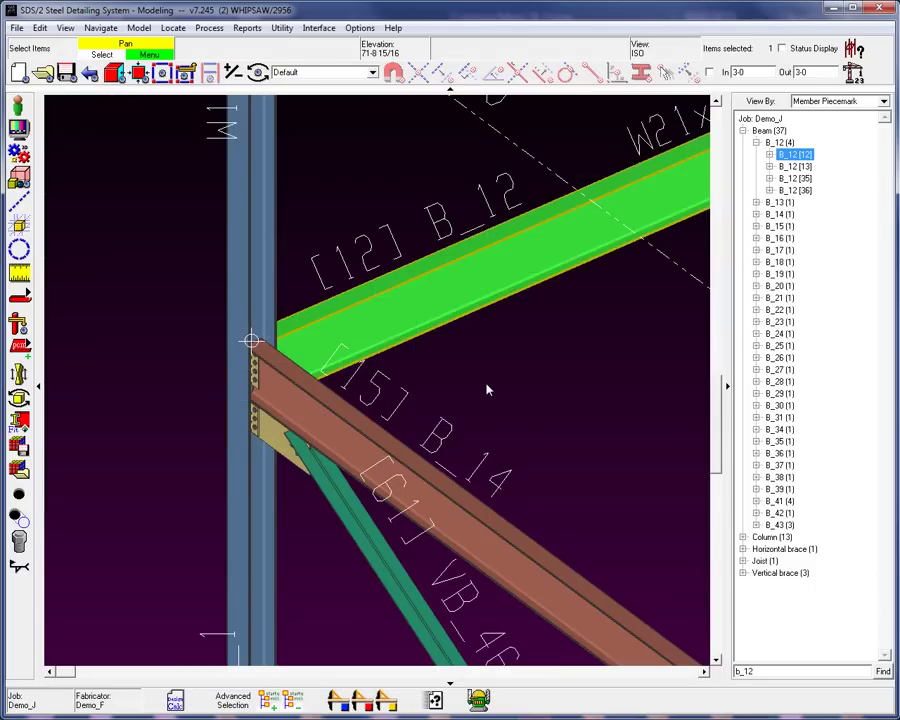
click(488, 390)
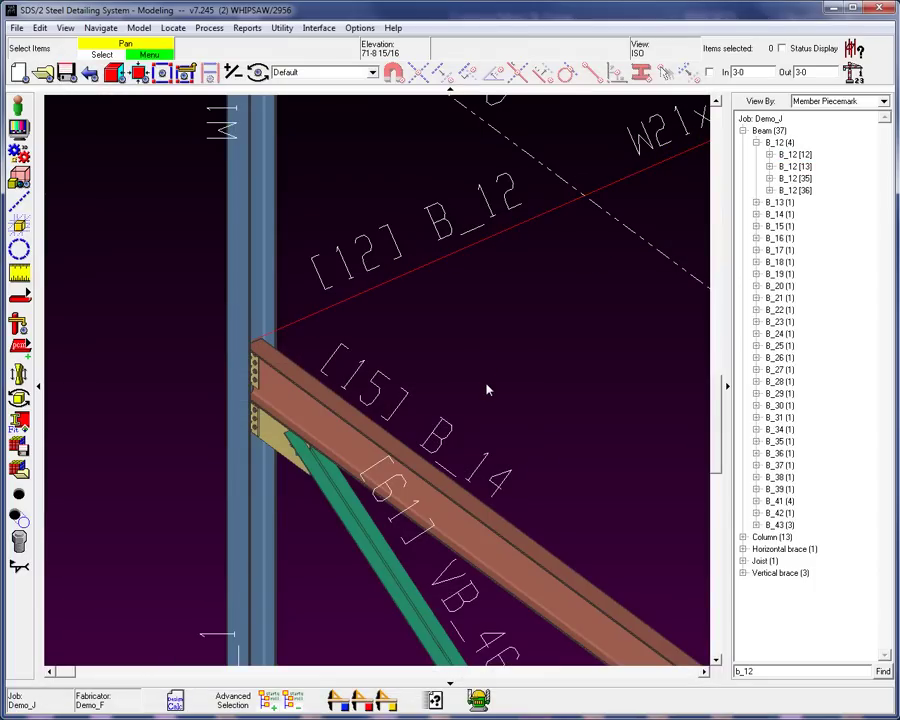
click(485, 383)
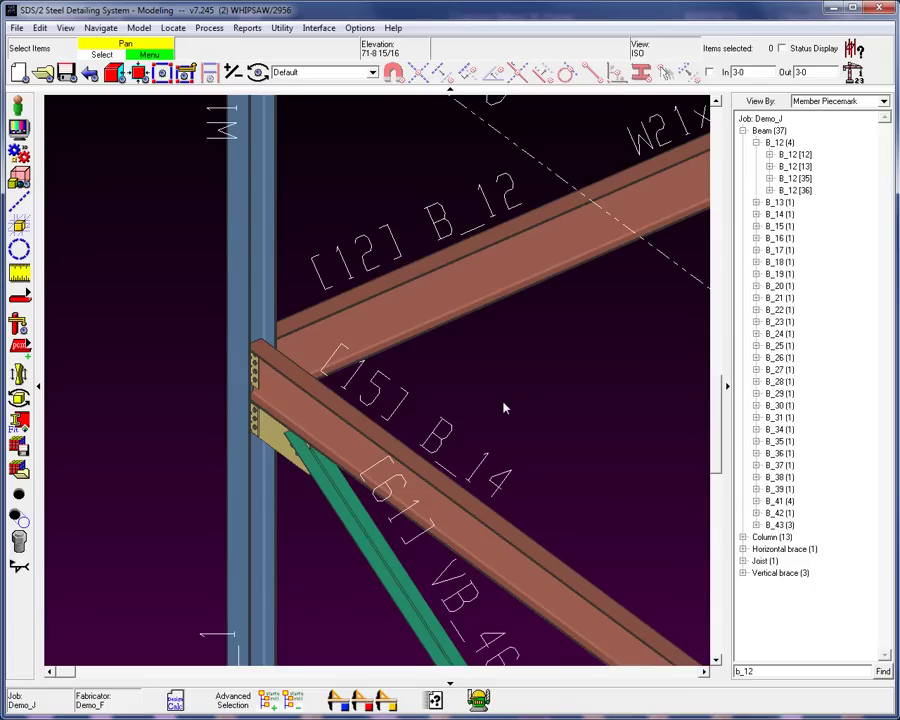
Set the Design Criteria base beam design reaction to 60% in Job Options
click(359, 28)
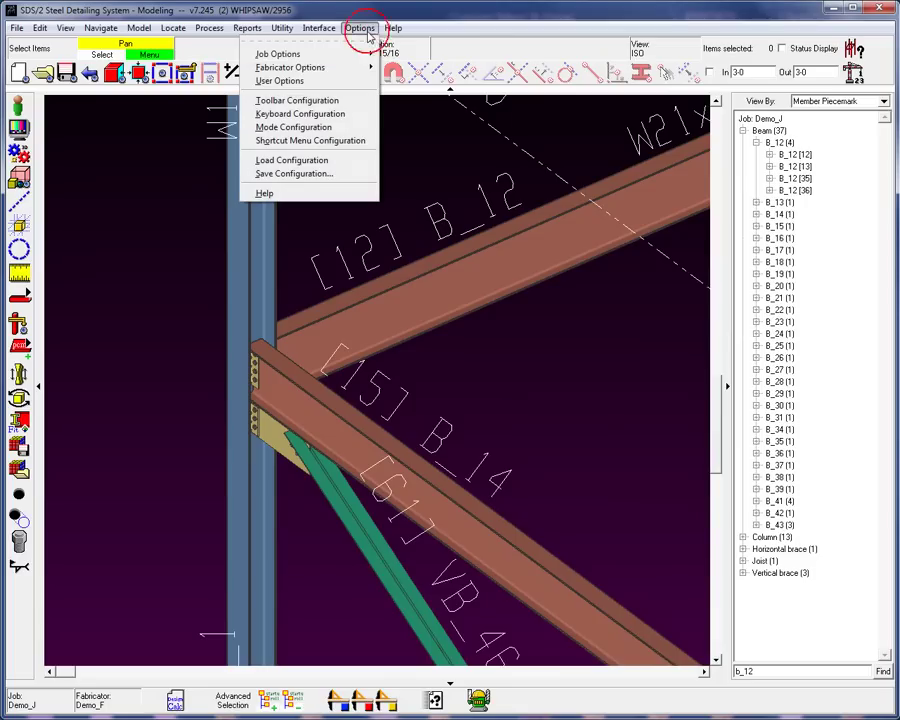
mouse_move(331, 54)
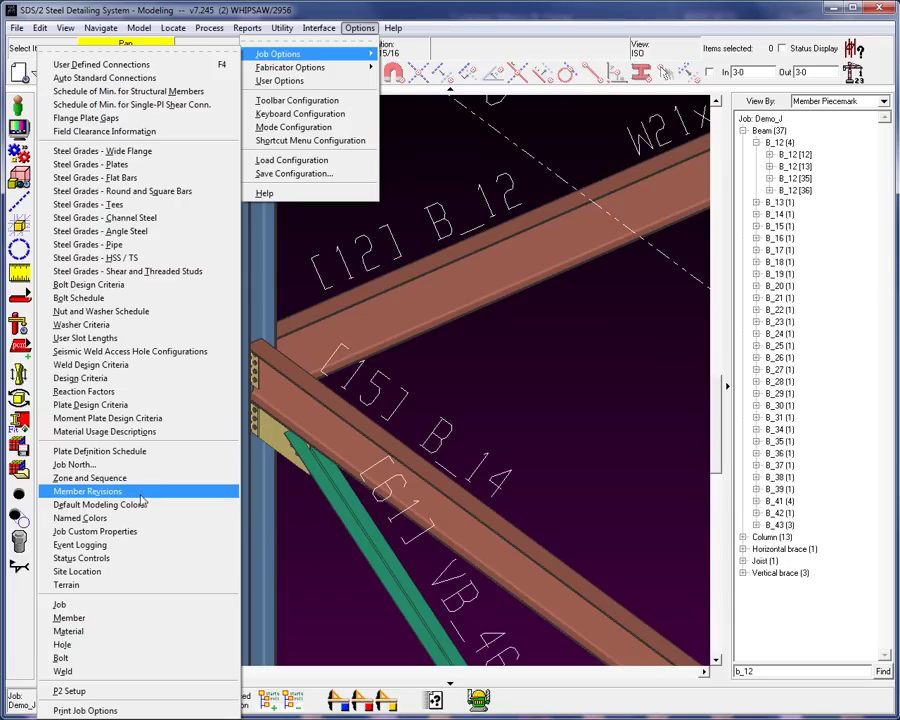
click(145, 378)
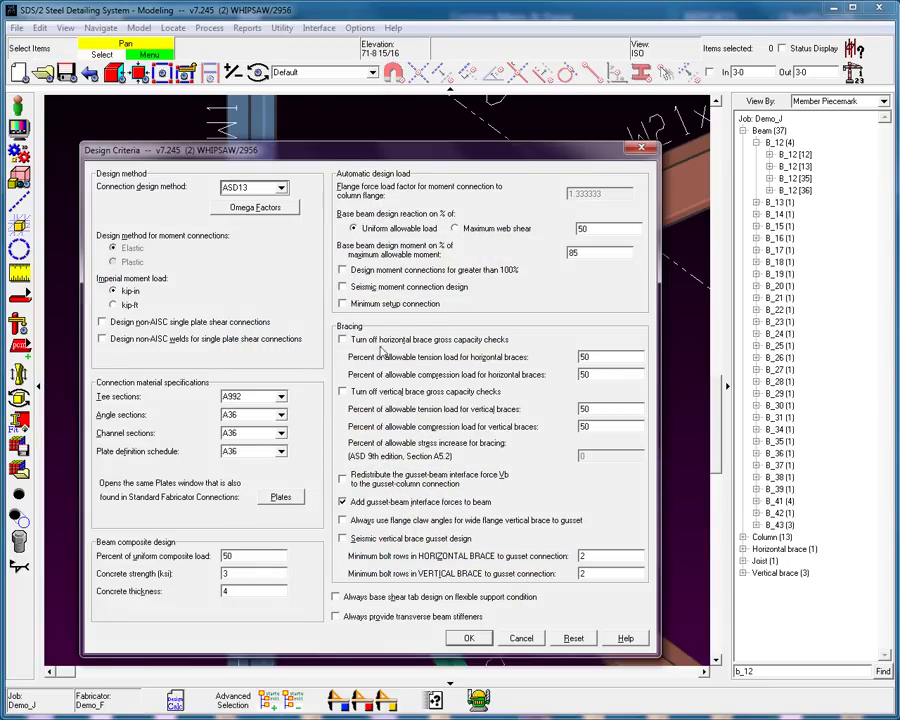
double_click(597, 231)
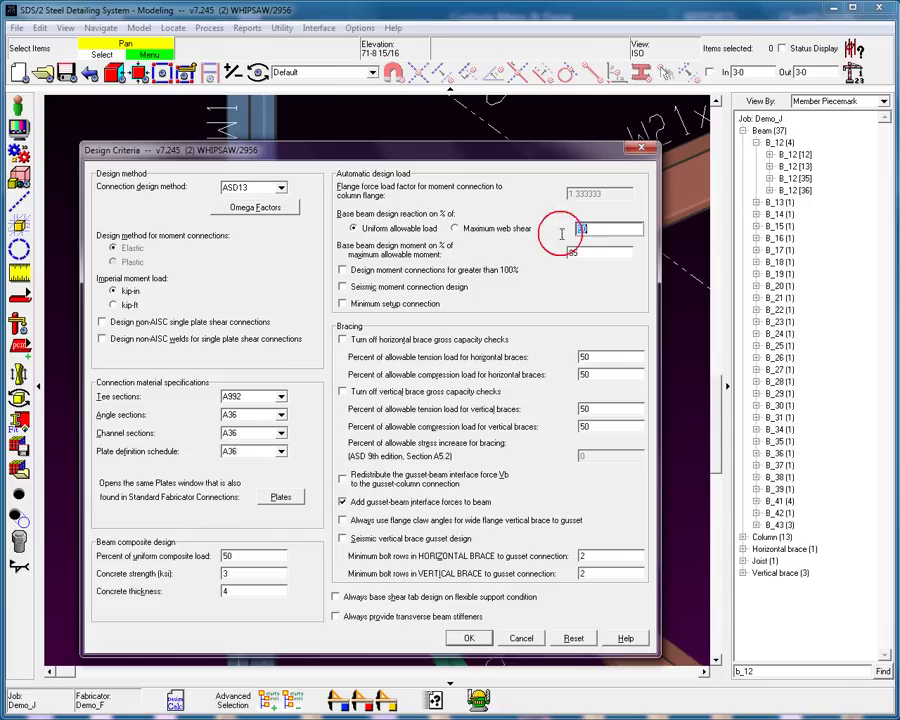
text(60)
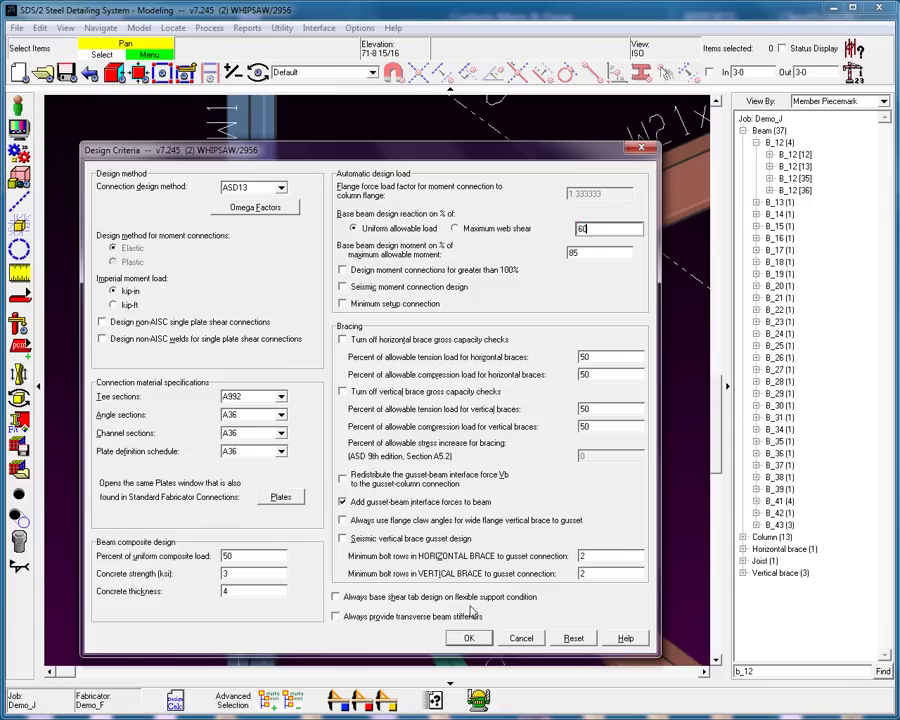
click(468, 638)
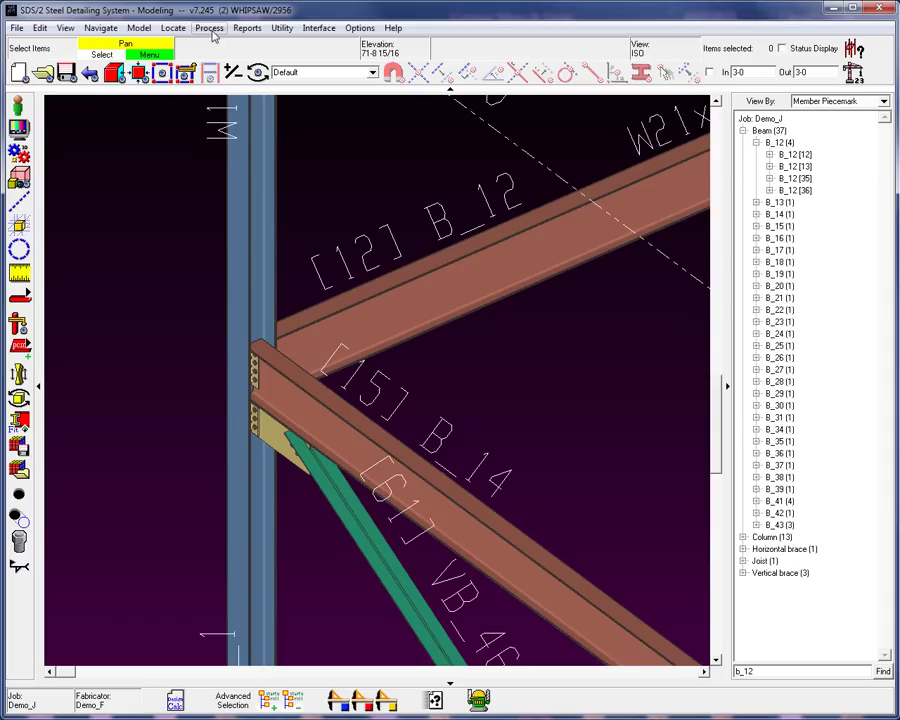
Mark All for Processing from the Model > Member menu
click(138, 28)
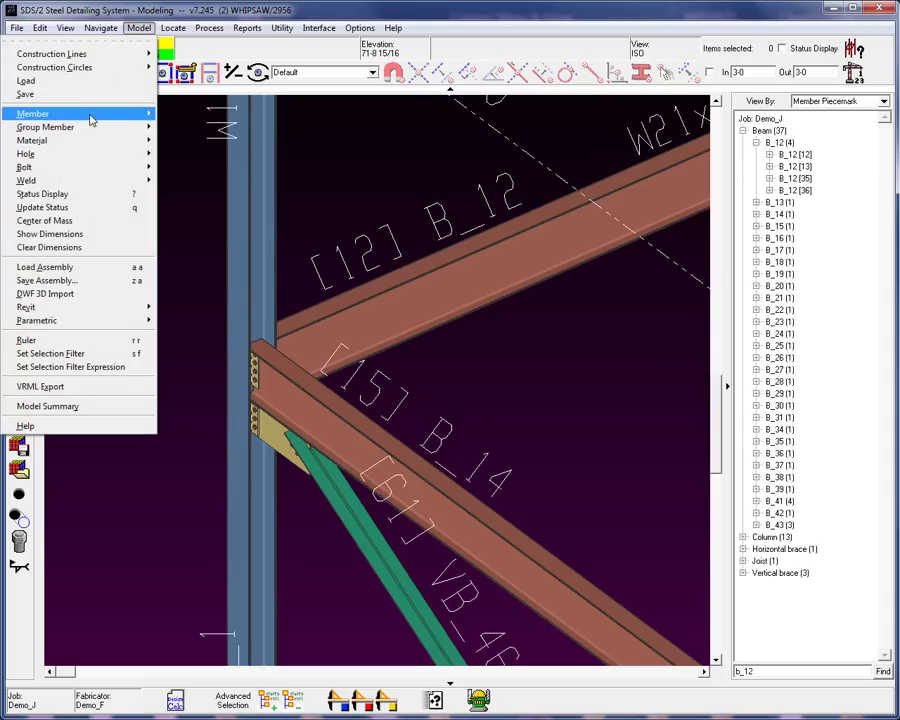
mouse_move(92, 116)
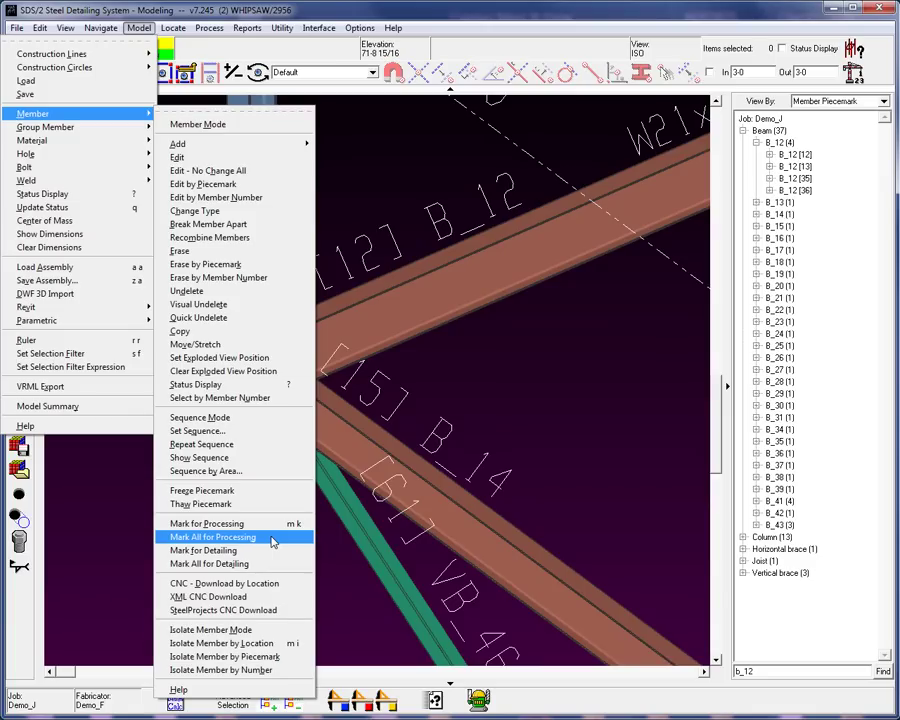
click(516, 430)
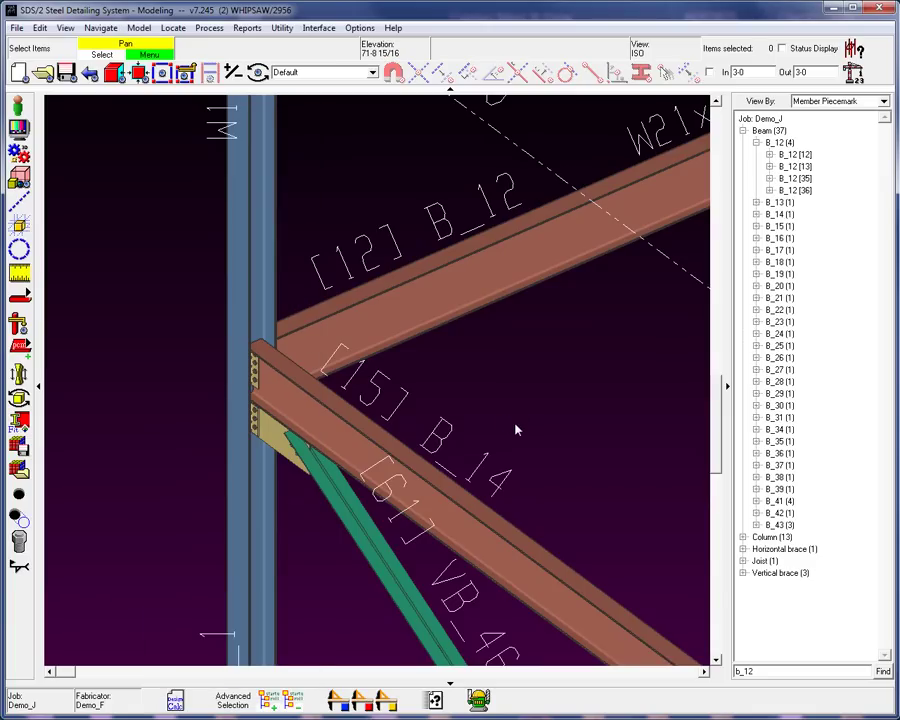
click(357, 28)
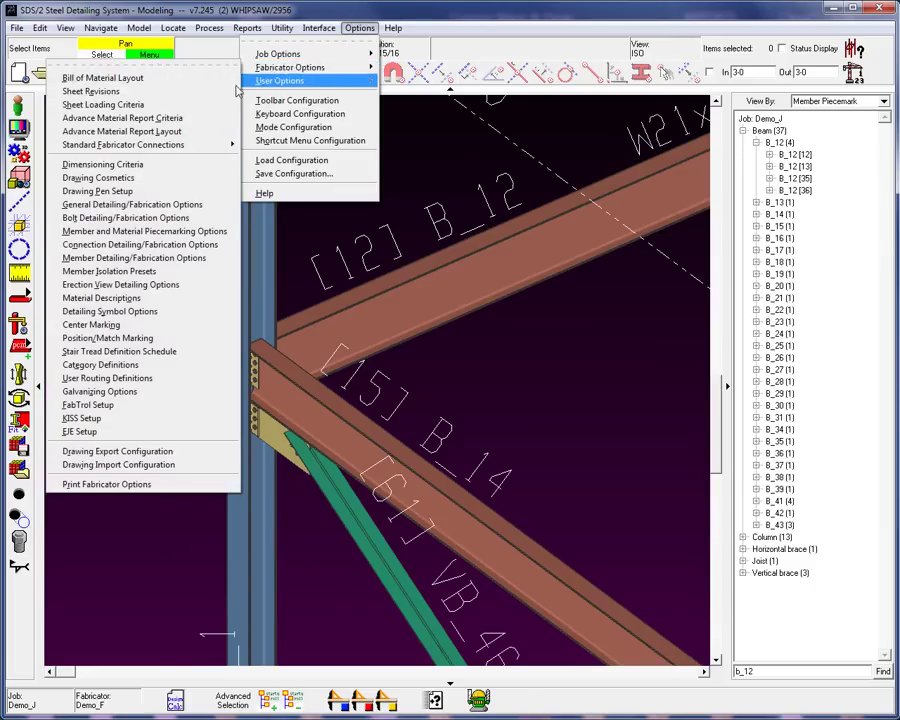
click(163, 234)
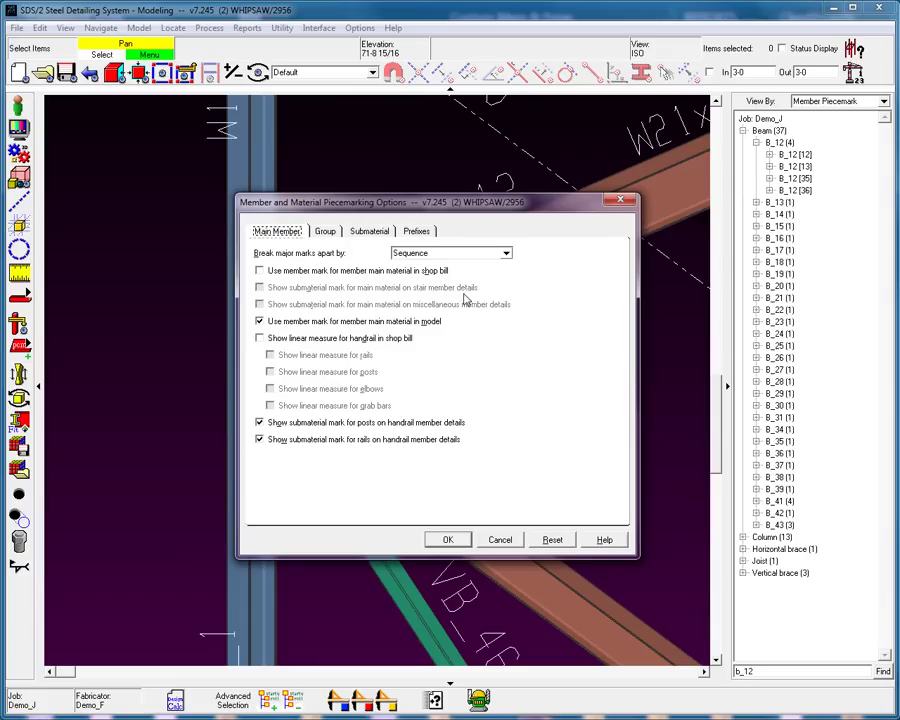
click(500, 539)
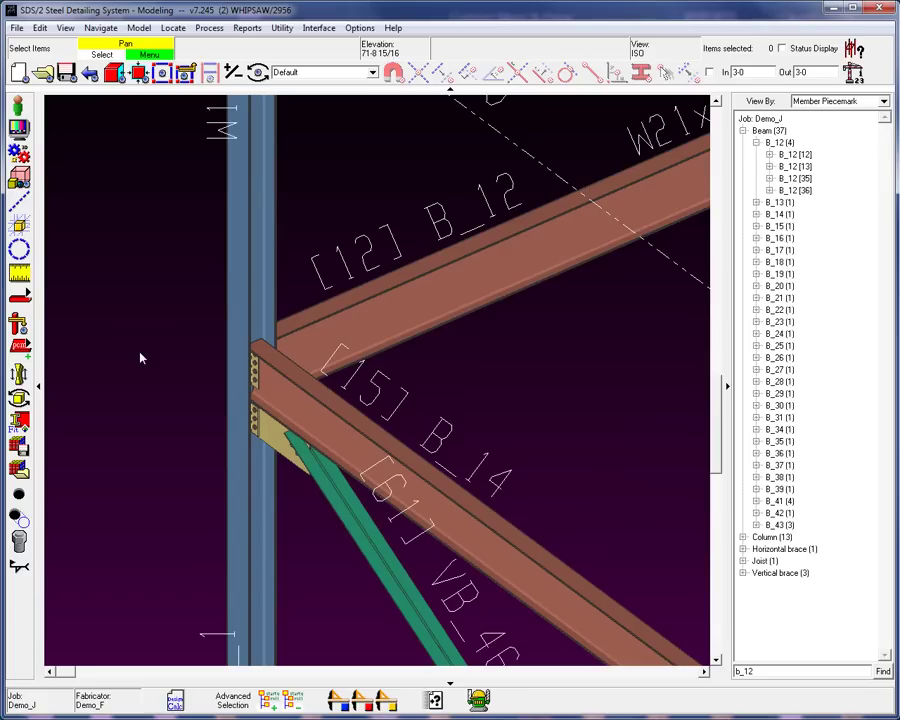
Open the saved ROOF plan view with depth checking off and zoom out
right_click(121, 245)
click(146, 253)
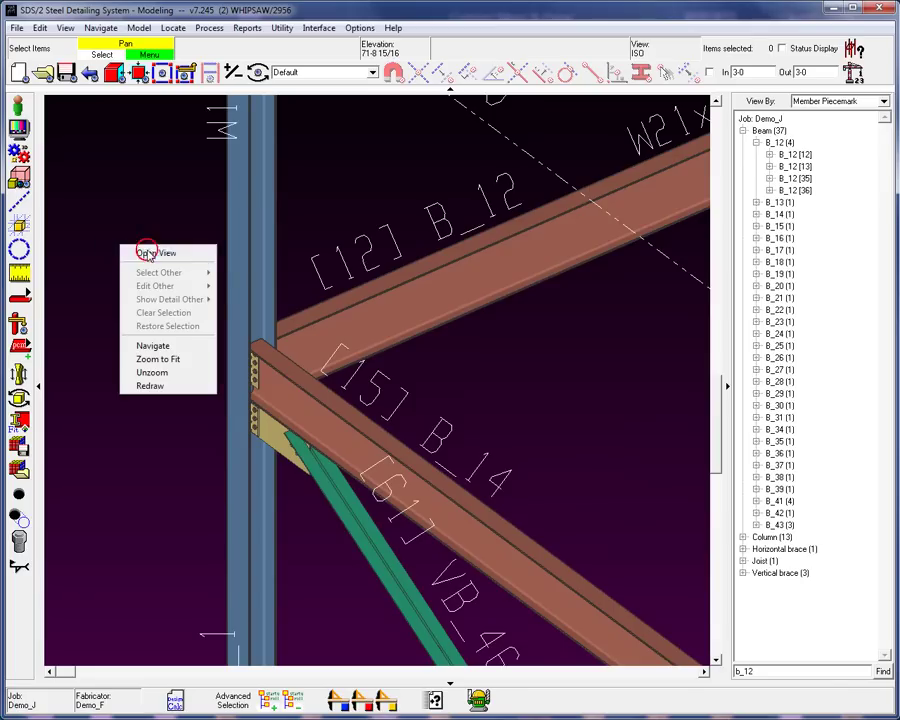
double_click(281, 261)
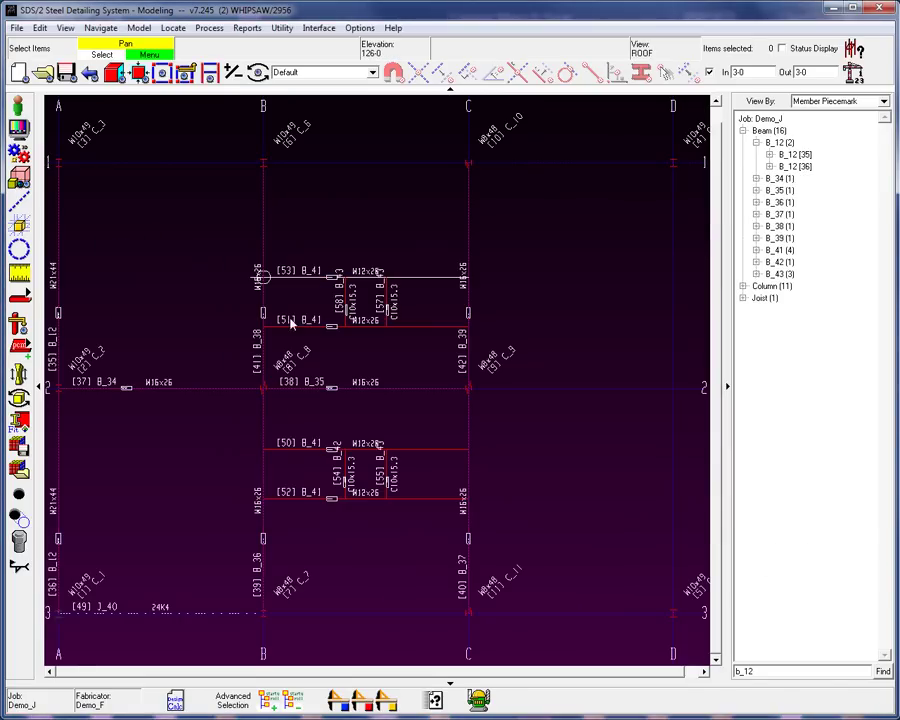
click(710, 73)
scroll(470, 416, down, 3)
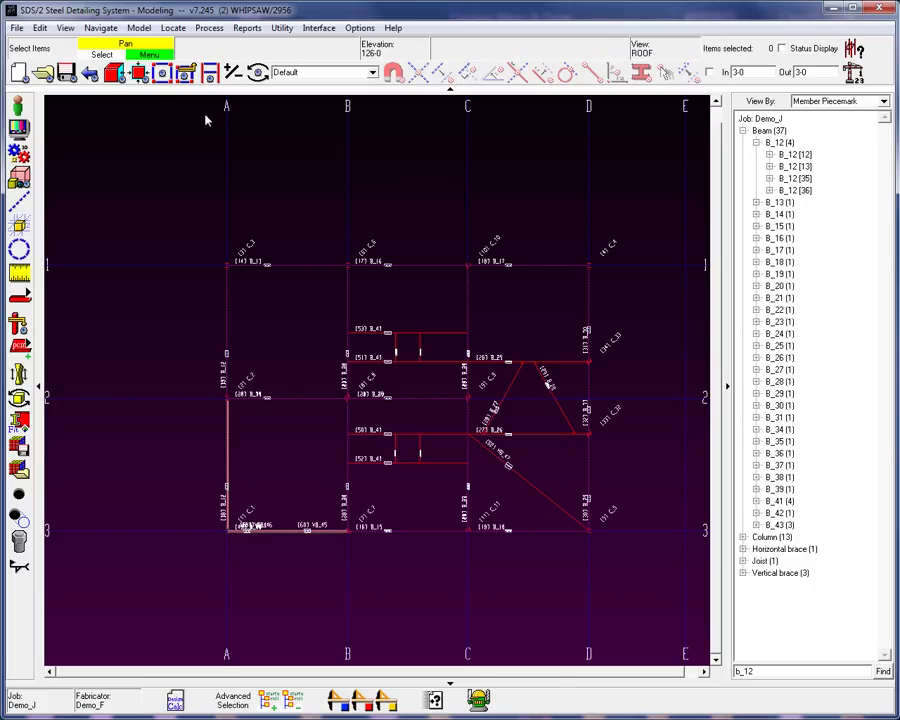
click(139, 27)
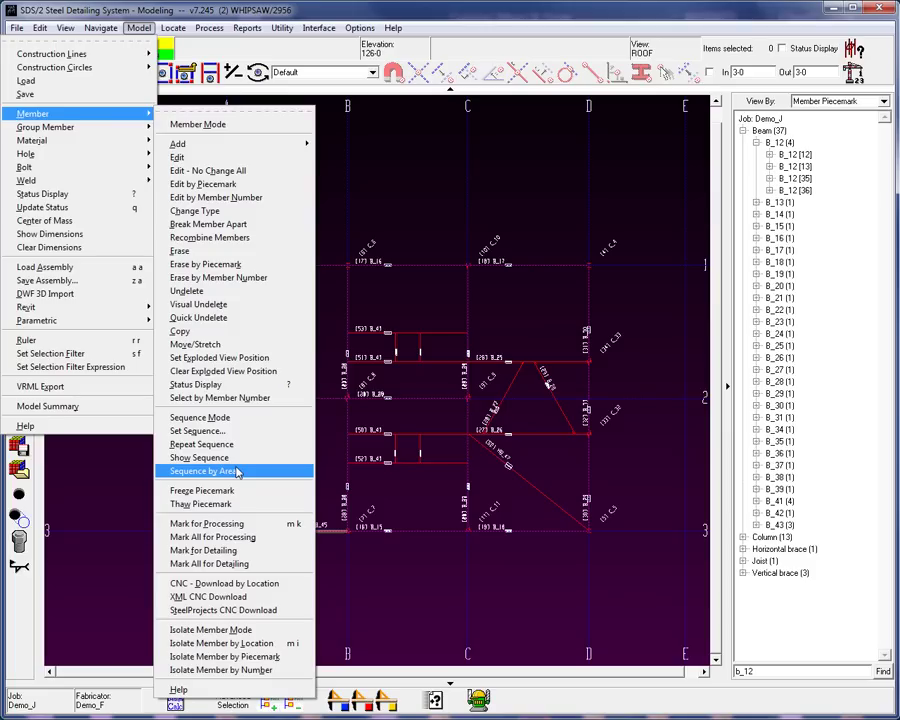
Area-select 25 roof members and move them from sequence 1A into 2A
click(855, 76)
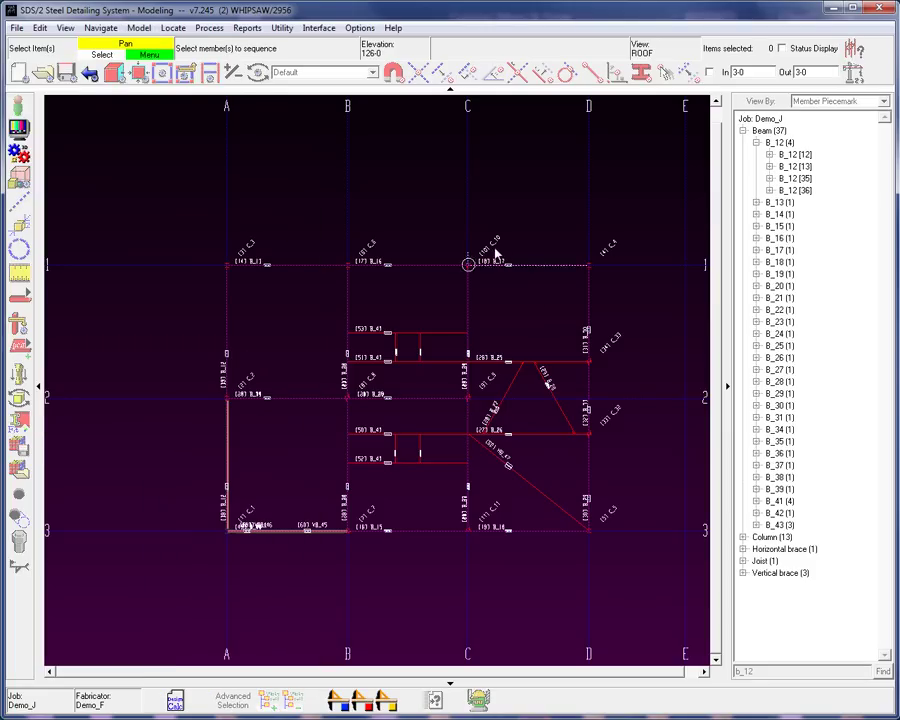
drag(500, 231, 372, 566)
right_click(398, 172)
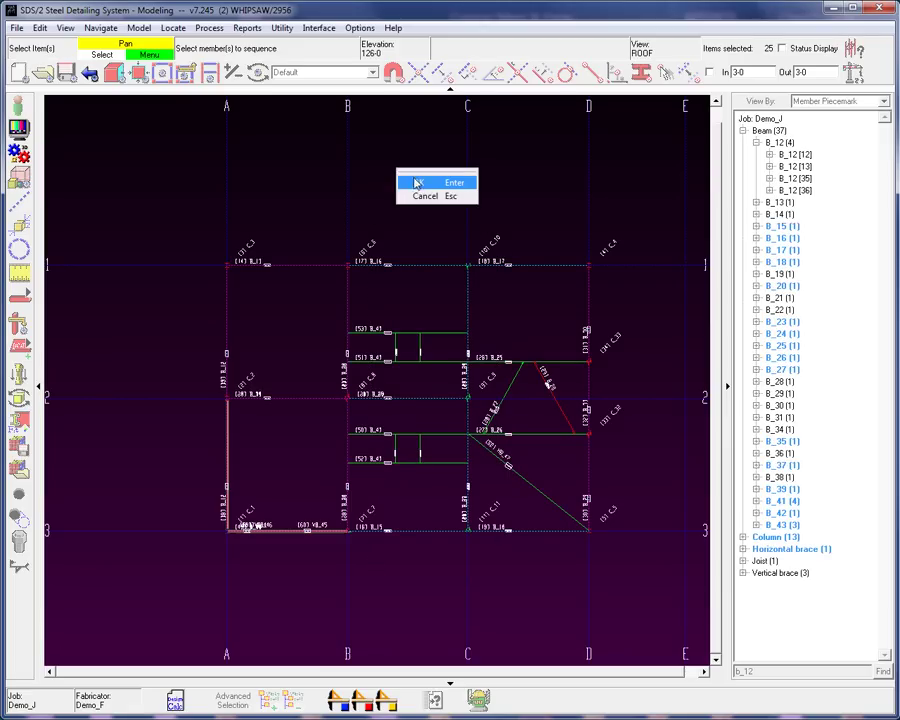
click(418, 185)
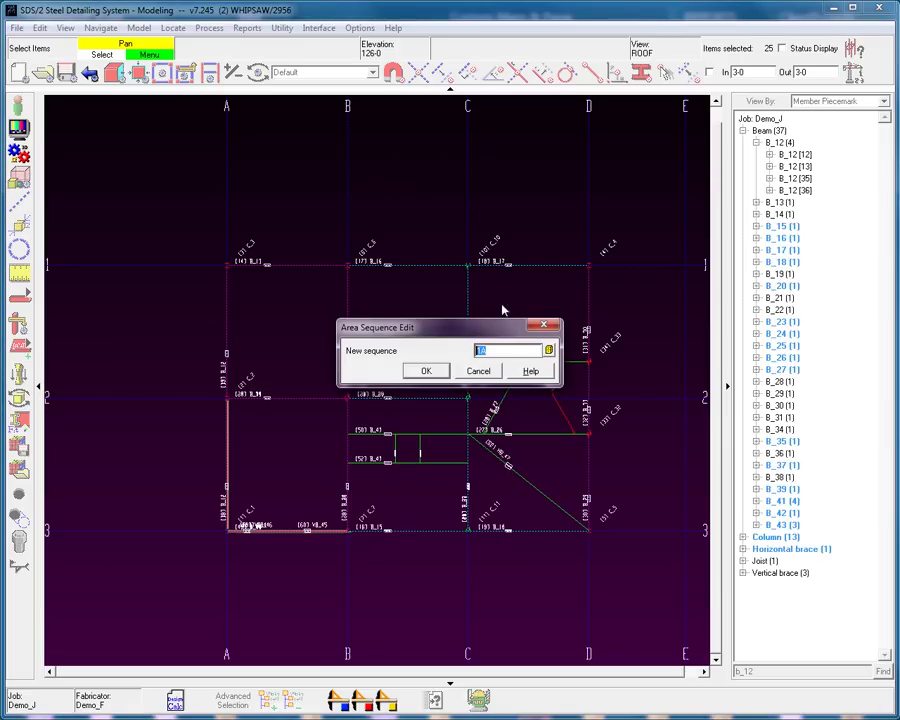
click(548, 350)
click(443, 286)
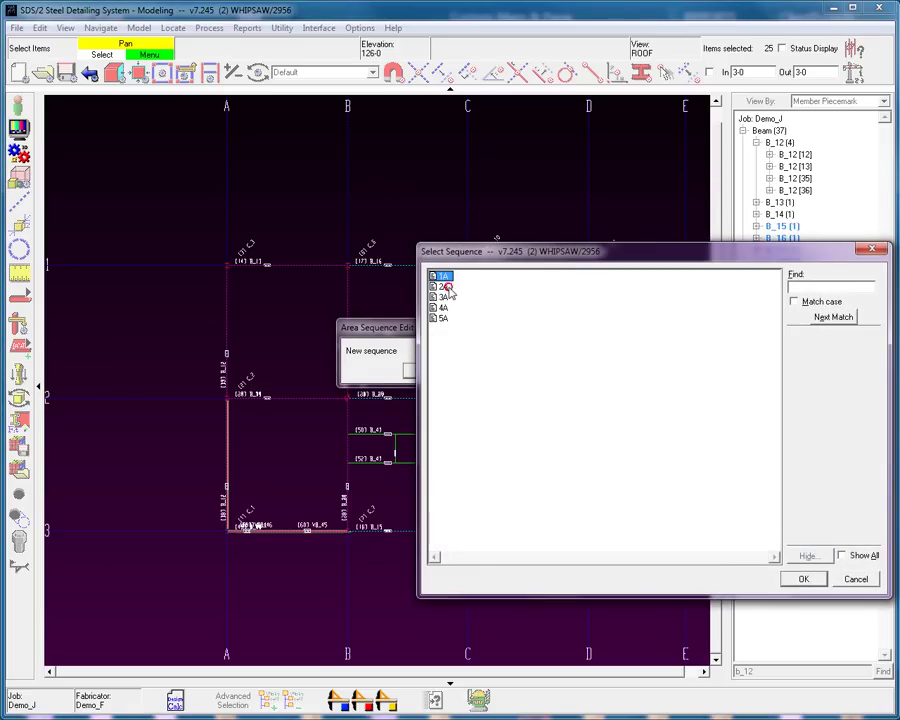
click(803, 579)
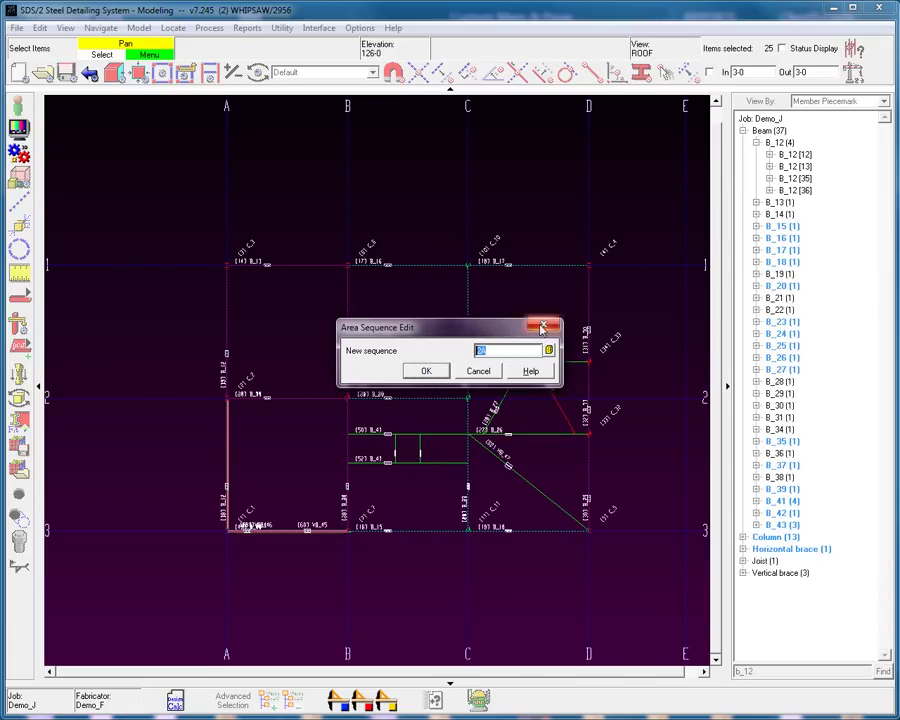
click(426, 371)
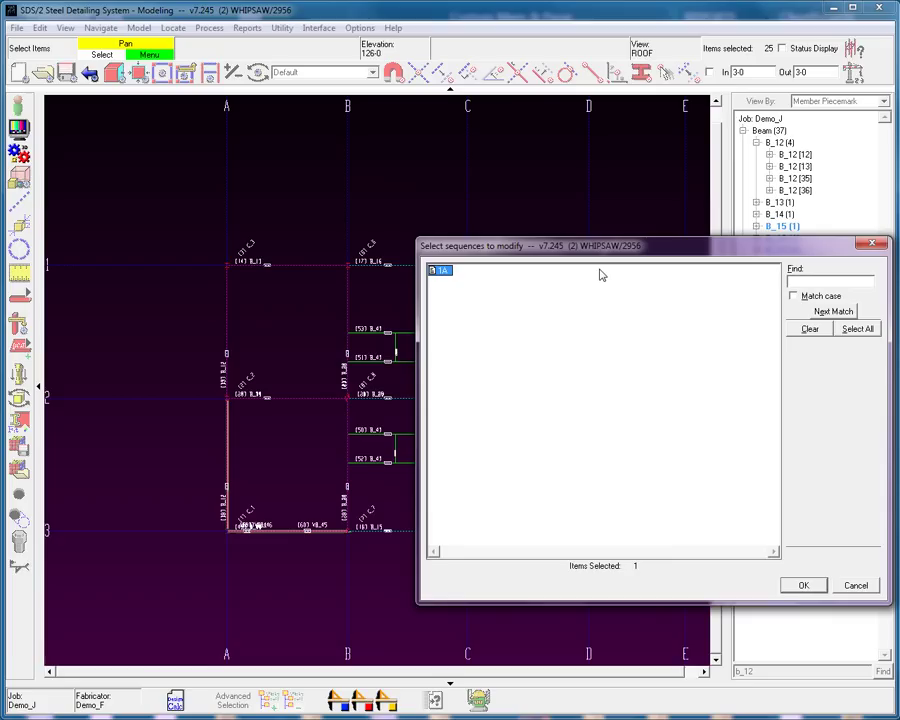
click(804, 585)
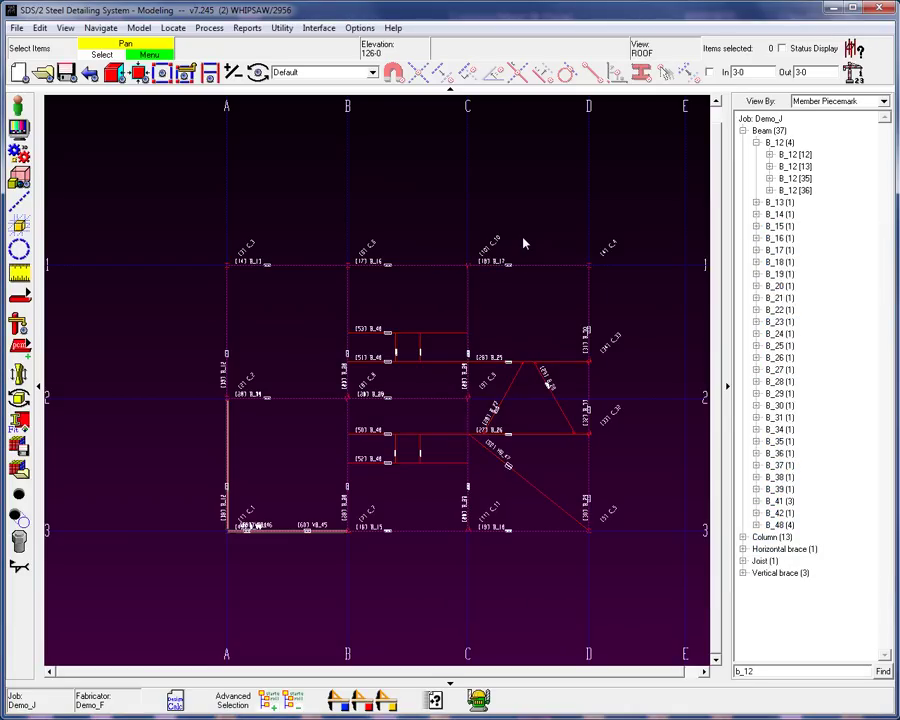
Move the 14 column D members from sequences 1A and 2A into 3A, then deselect
drag(639, 222, 502, 556)
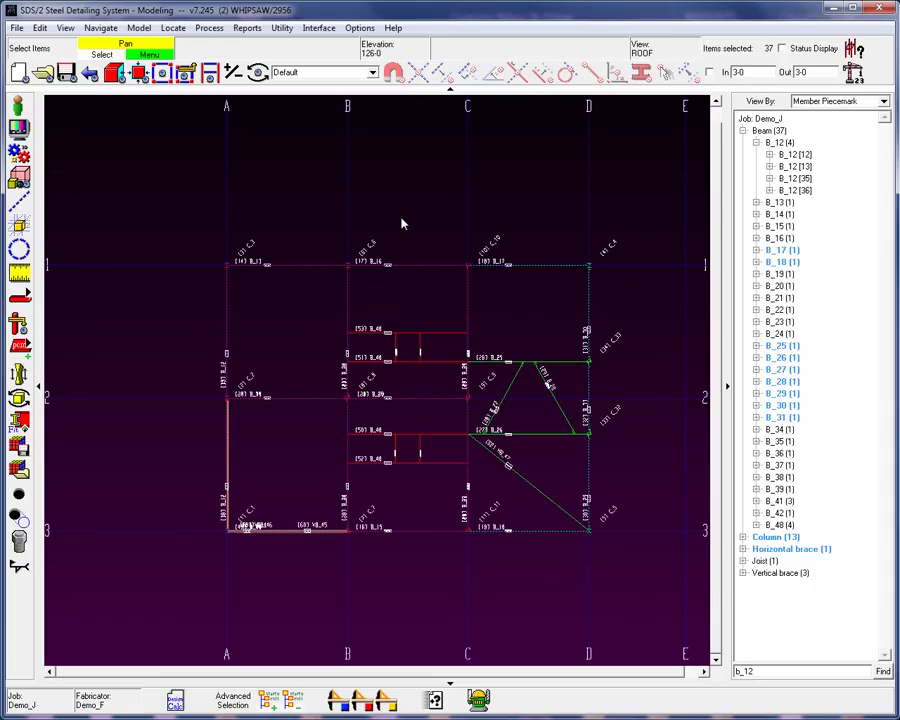
click(853, 72)
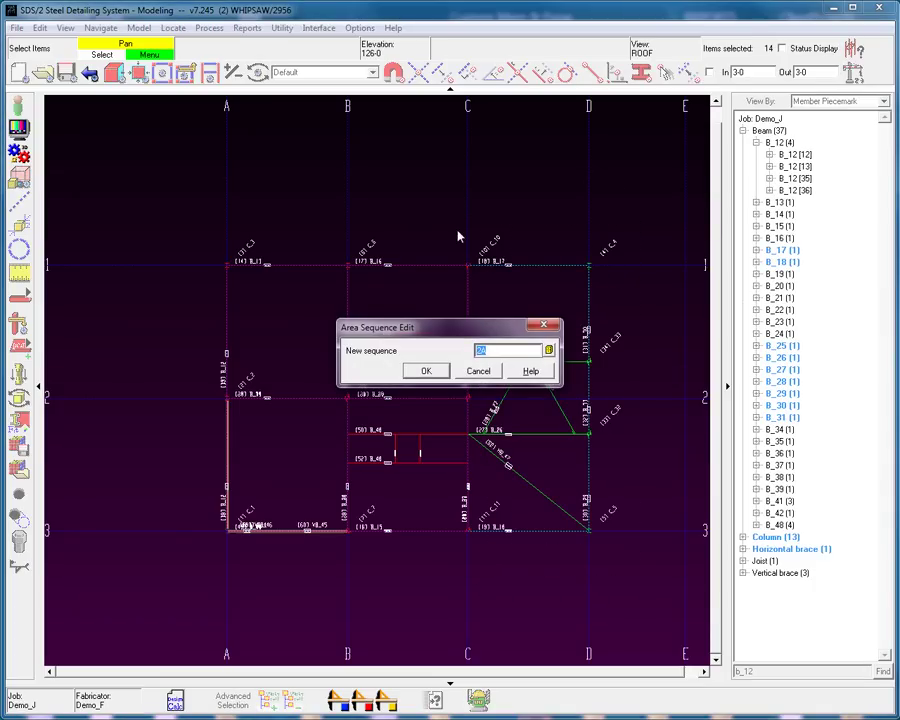
click(549, 349)
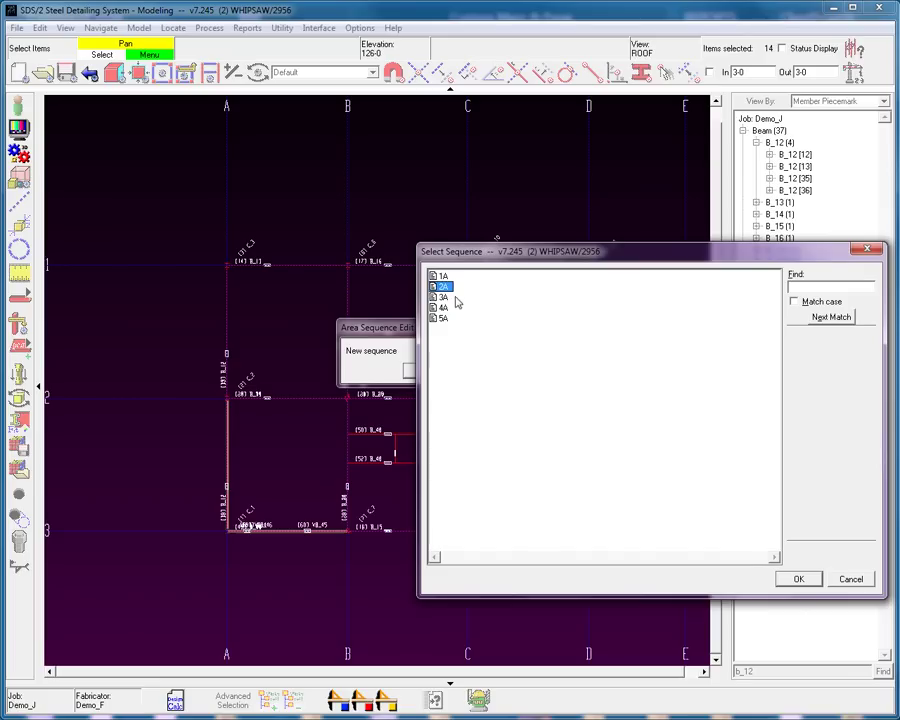
click(799, 580)
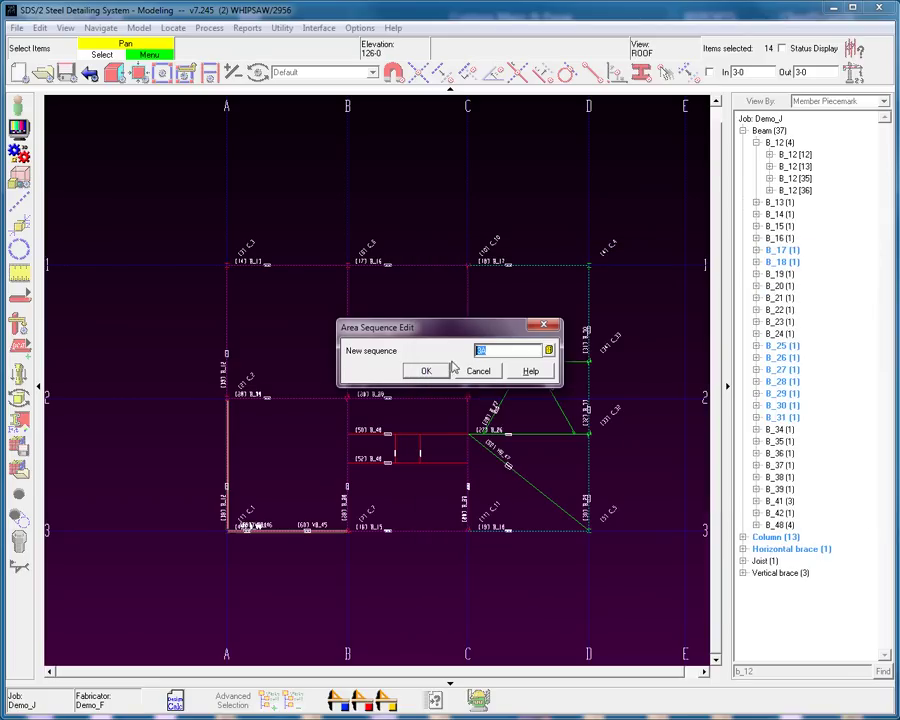
click(428, 371)
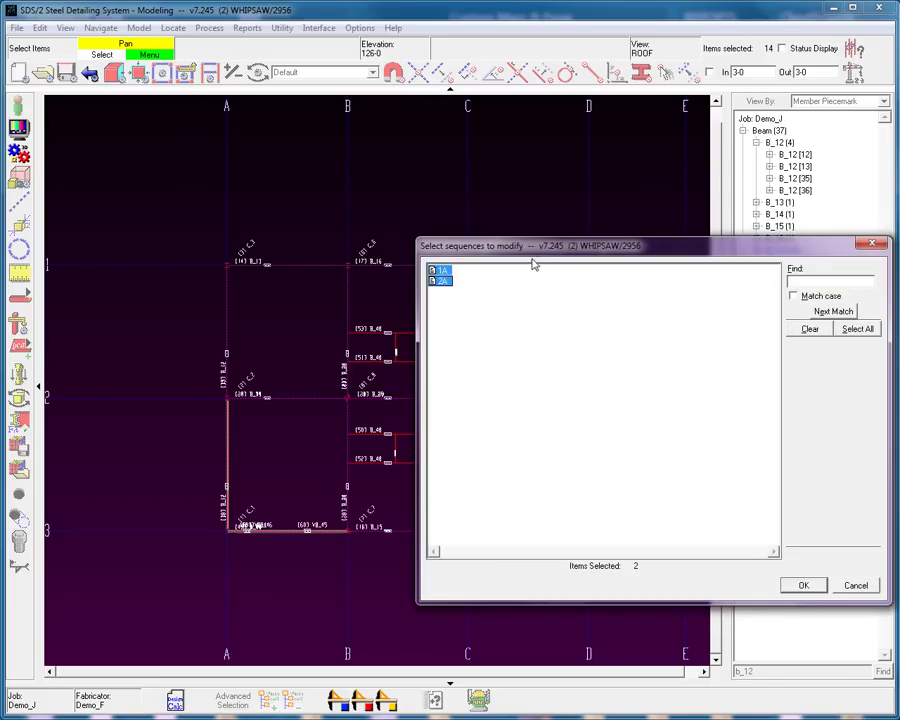
drag(538, 249, 316, 118)
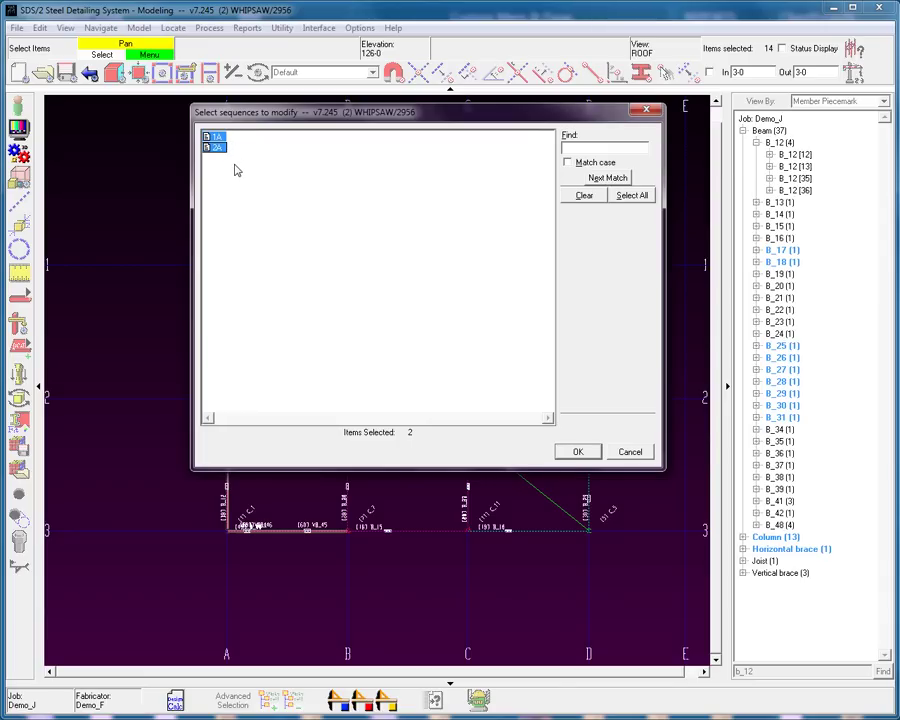
click(578, 452)
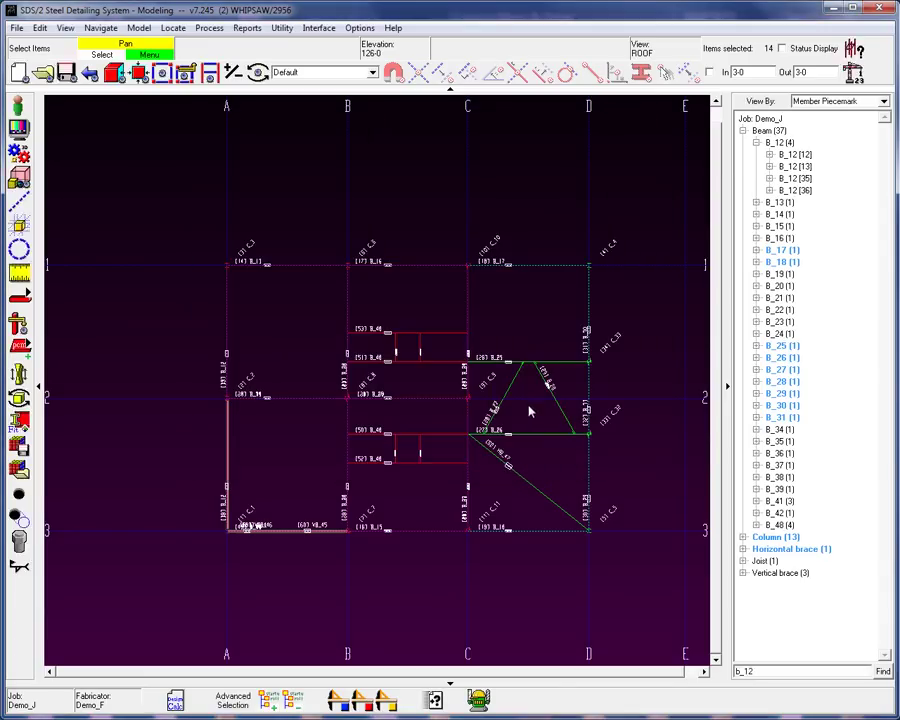
click(437, 193)
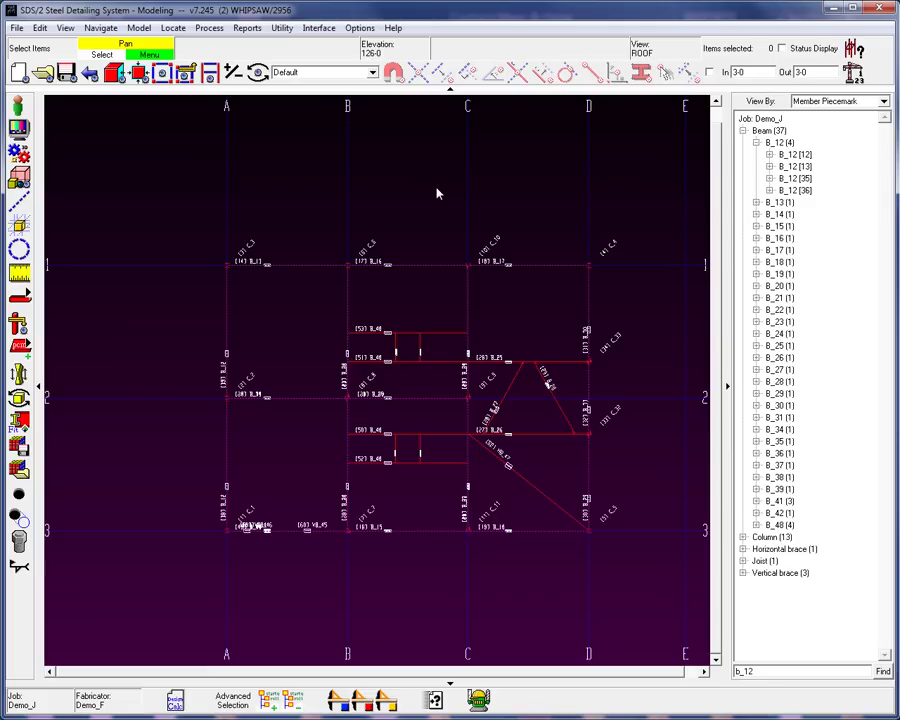
Mark every member in the roof erection view for processing, confirming with Yes
click(139, 27)
mouse_move(100, 113)
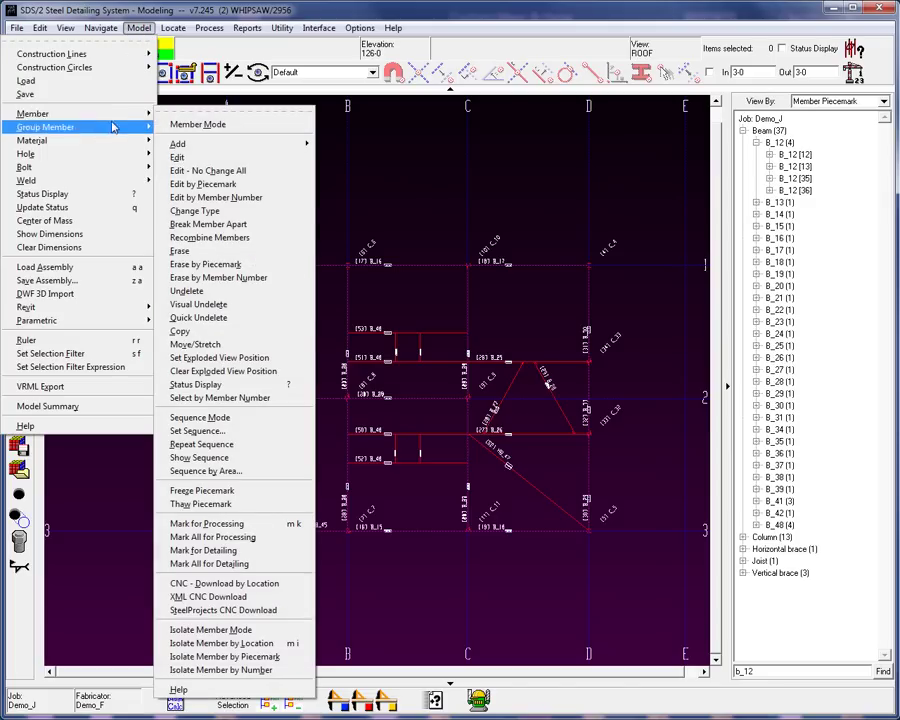
click(252, 537)
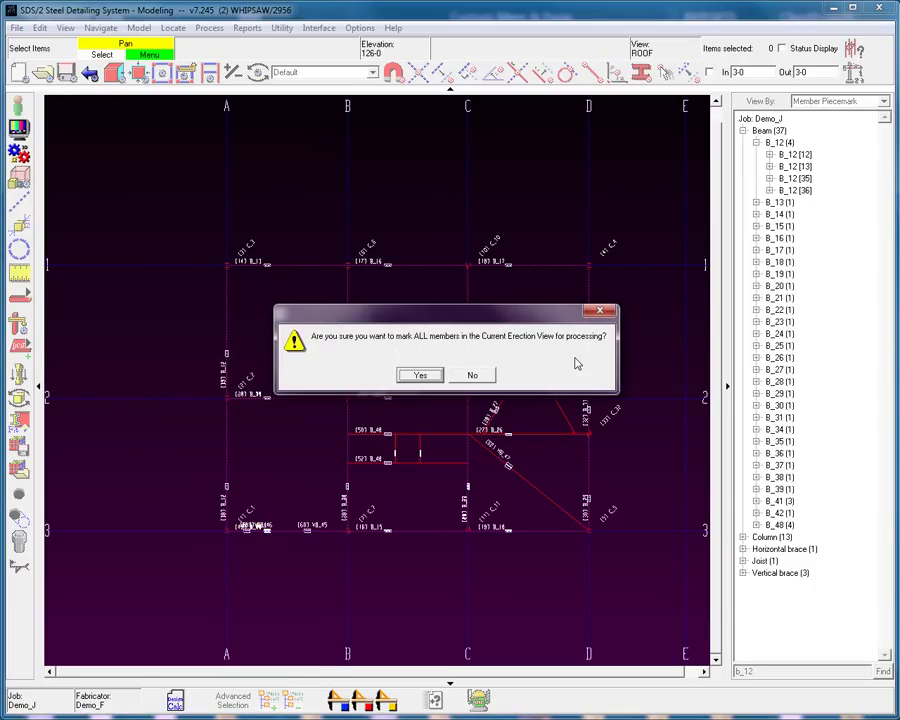
click(418, 375)
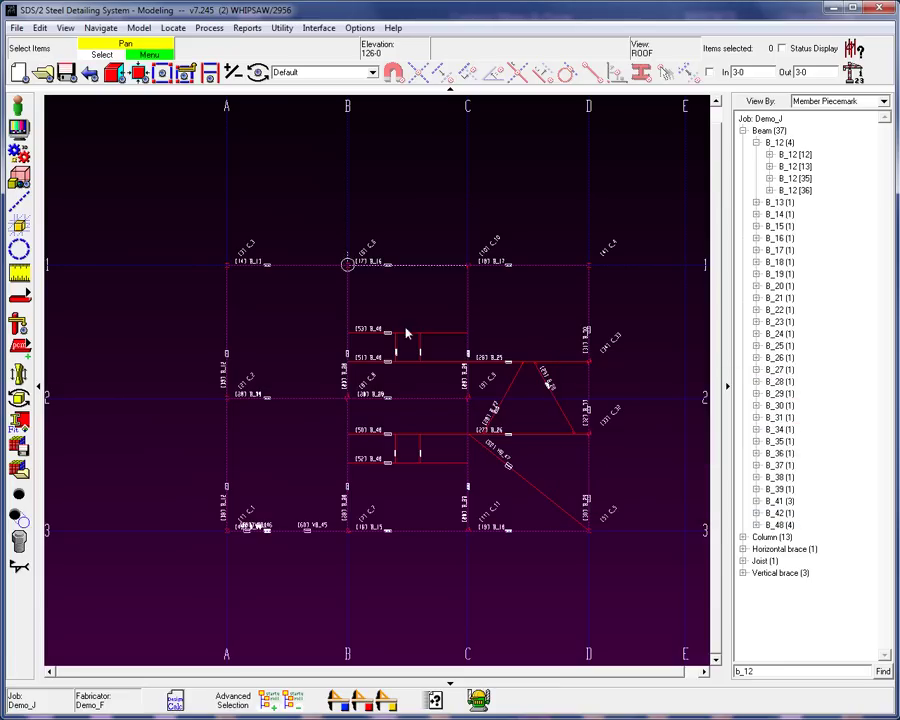
Switch to isometric and open the saved ISO erection view of the whole Demo_J frame
key(i)
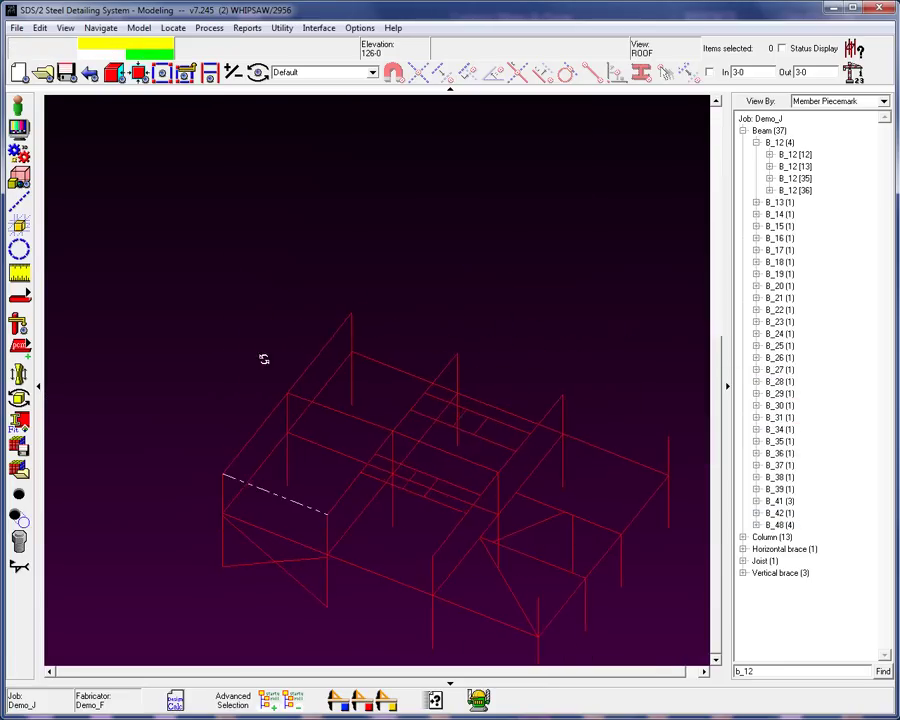
scroll(313, 414, up, 4)
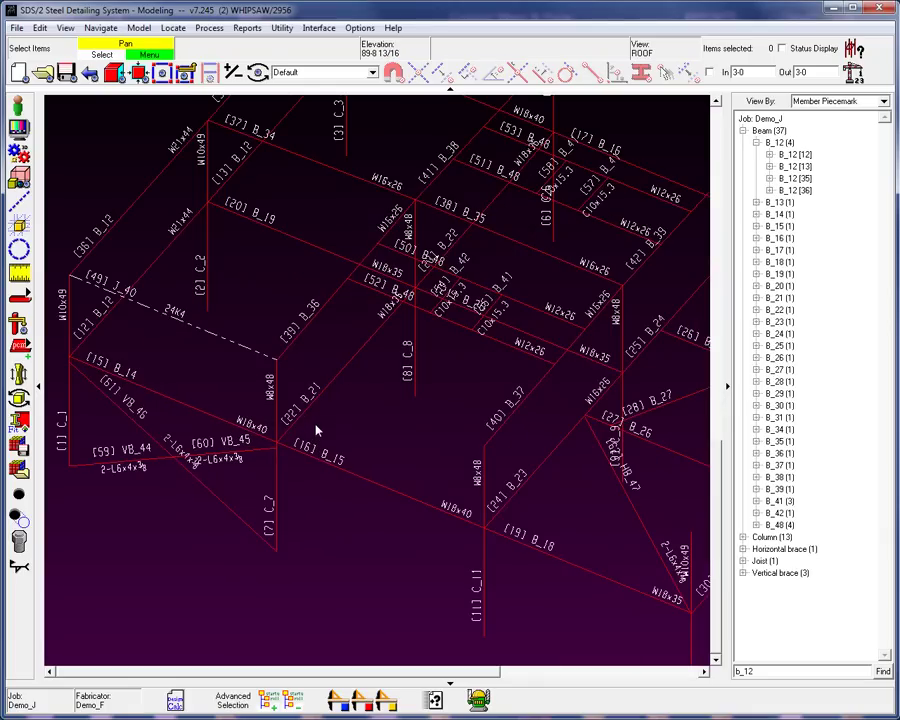
right_click(287, 568)
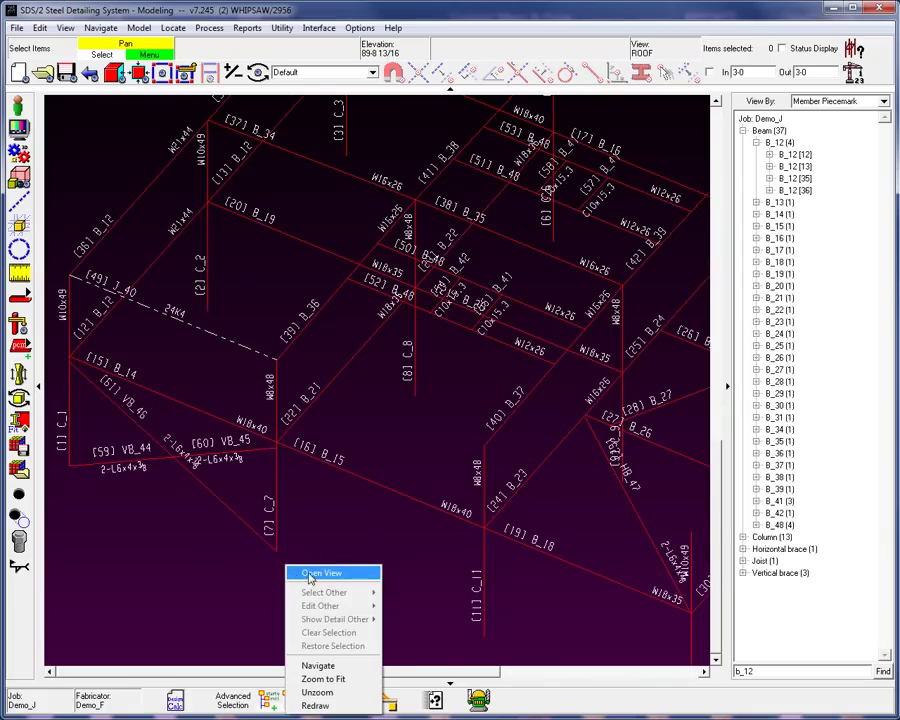
click(322, 514)
double_click(279, 257)
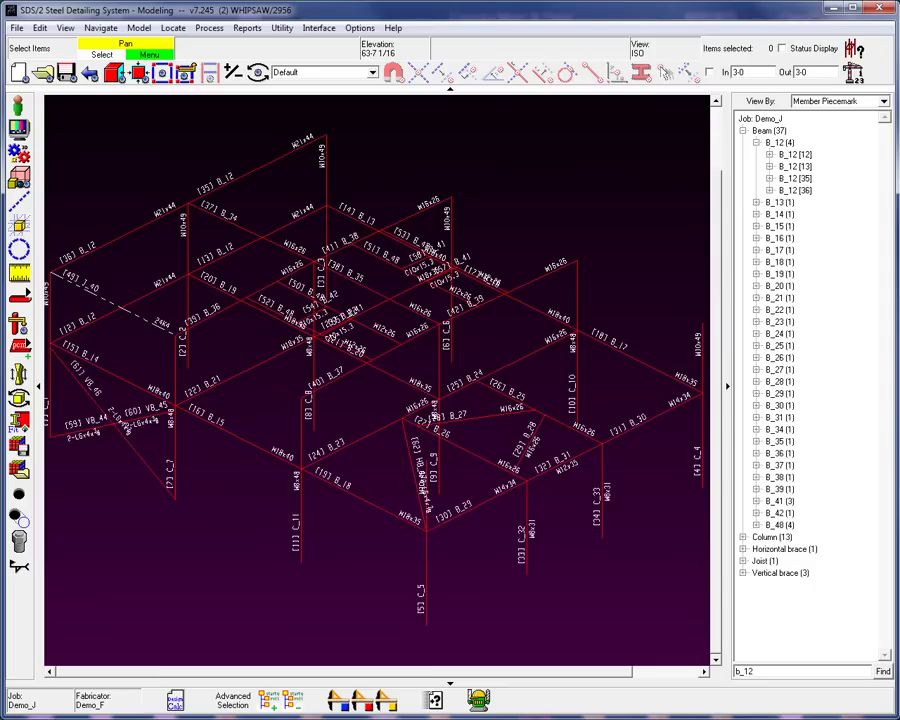
click(315, 262)
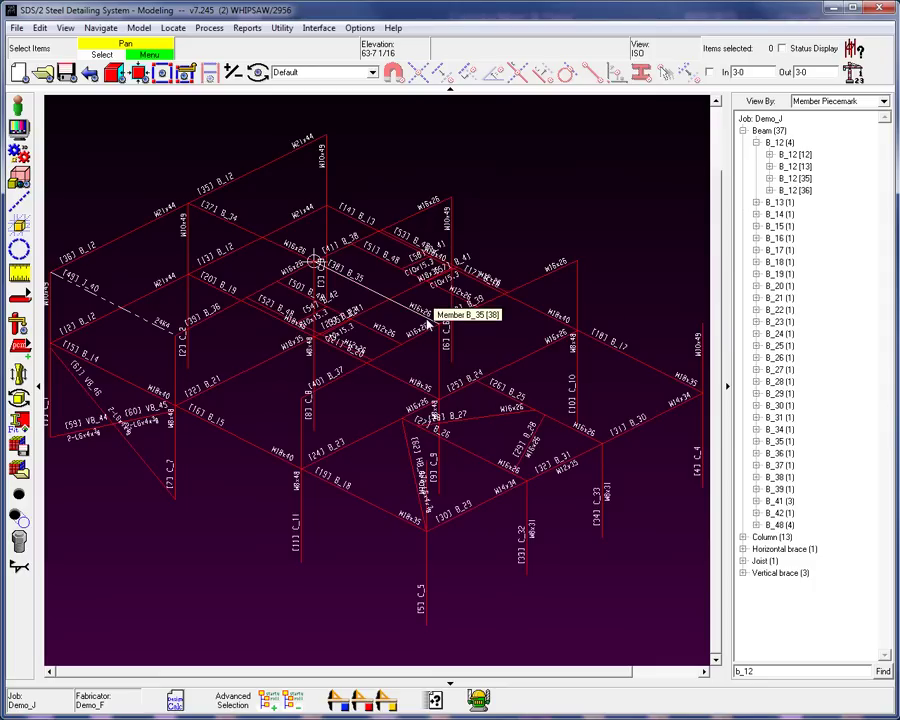
Save the current 3D view as the primary view ISO, replacing the existing one
key(Escape)
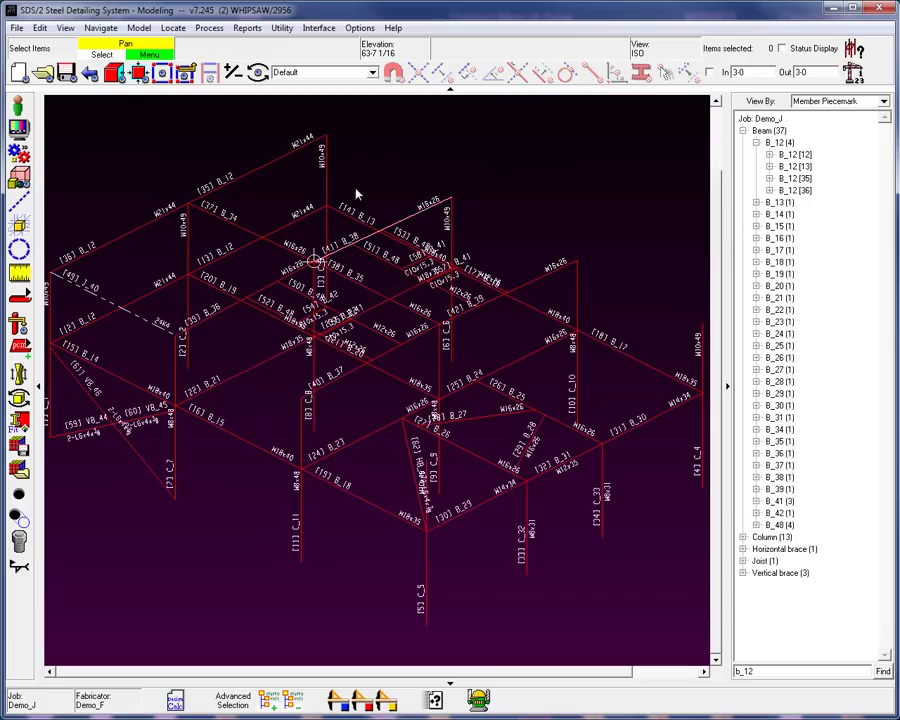
click(68, 76)
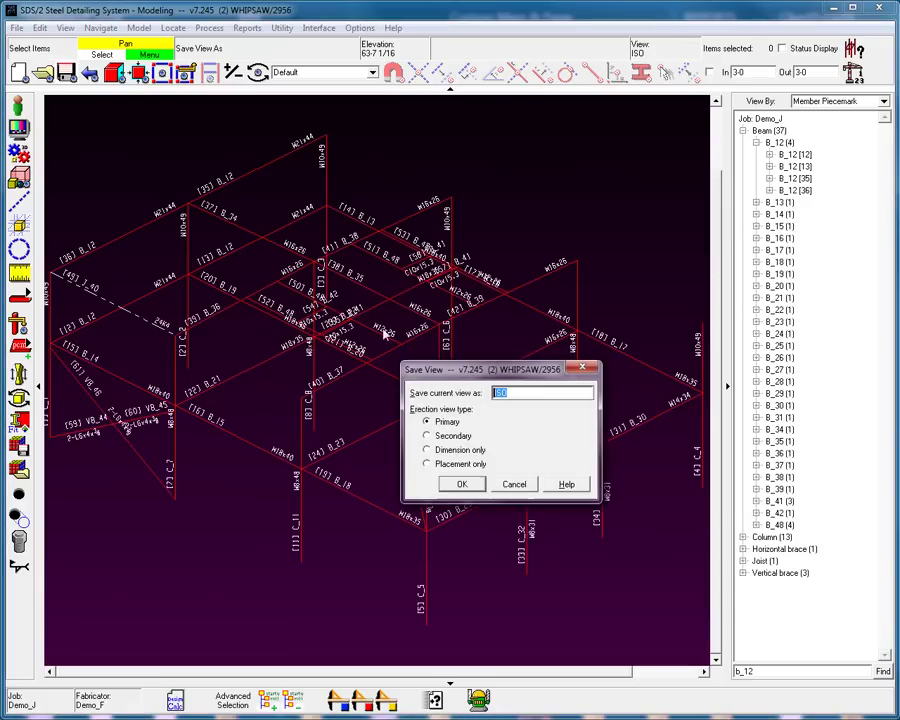
click(462, 485)
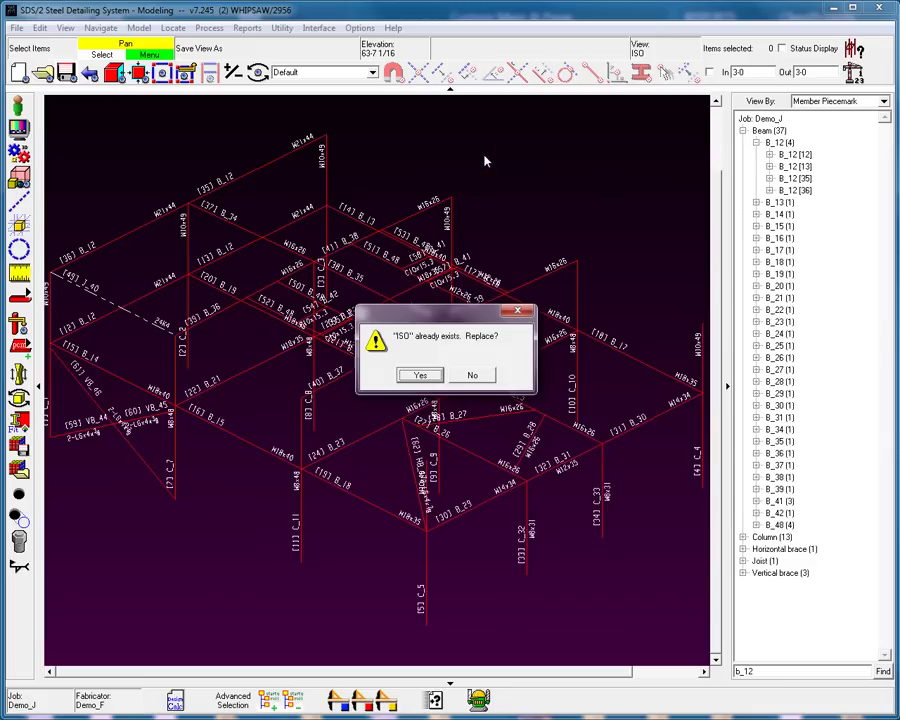
click(419, 374)
Reopen the newly saved ISO erection view
right_click(378, 150)
click(400, 155)
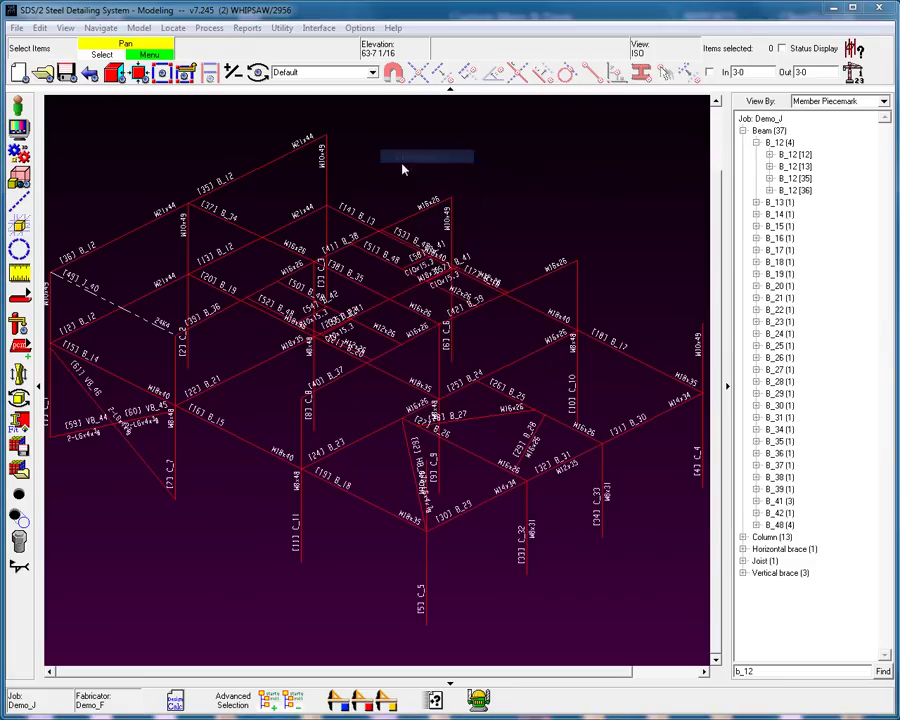
click(636, 506)
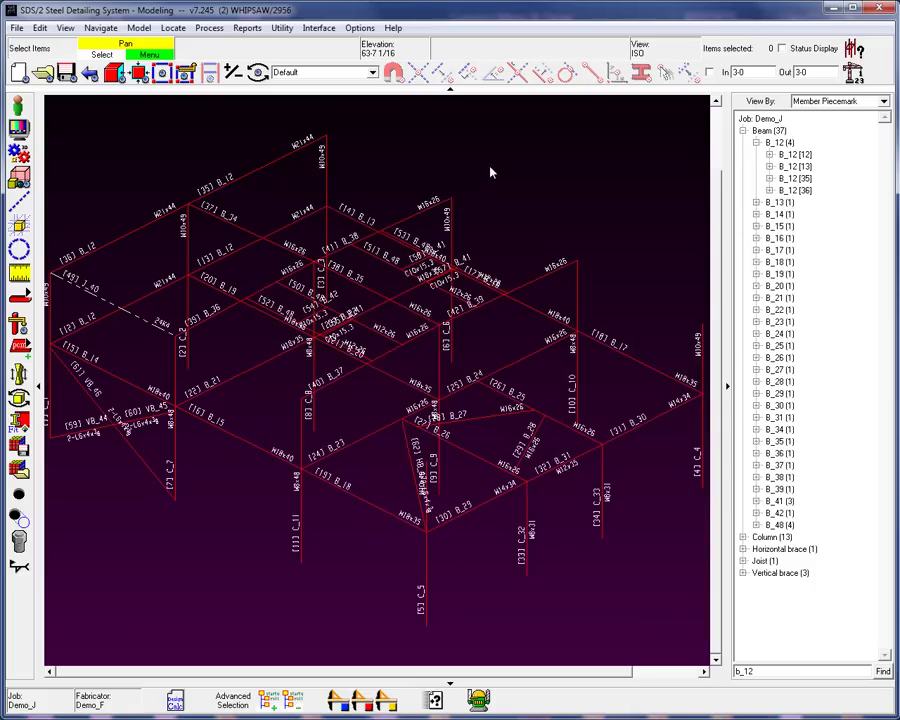